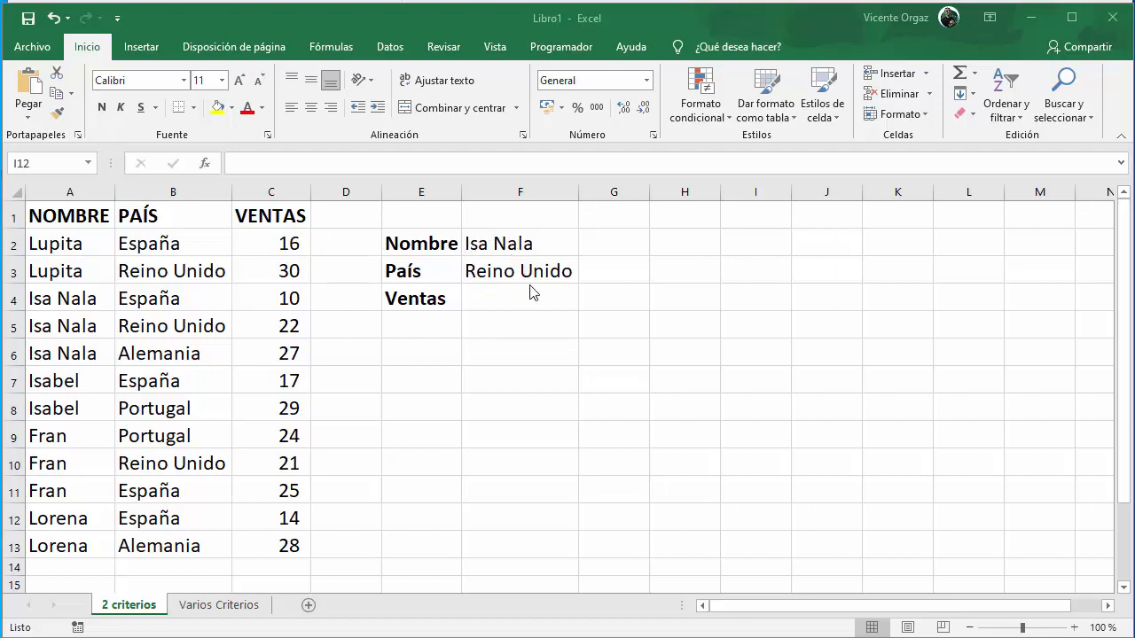
Insert a blank column before the NOMBRE column
right_click(60, 188)
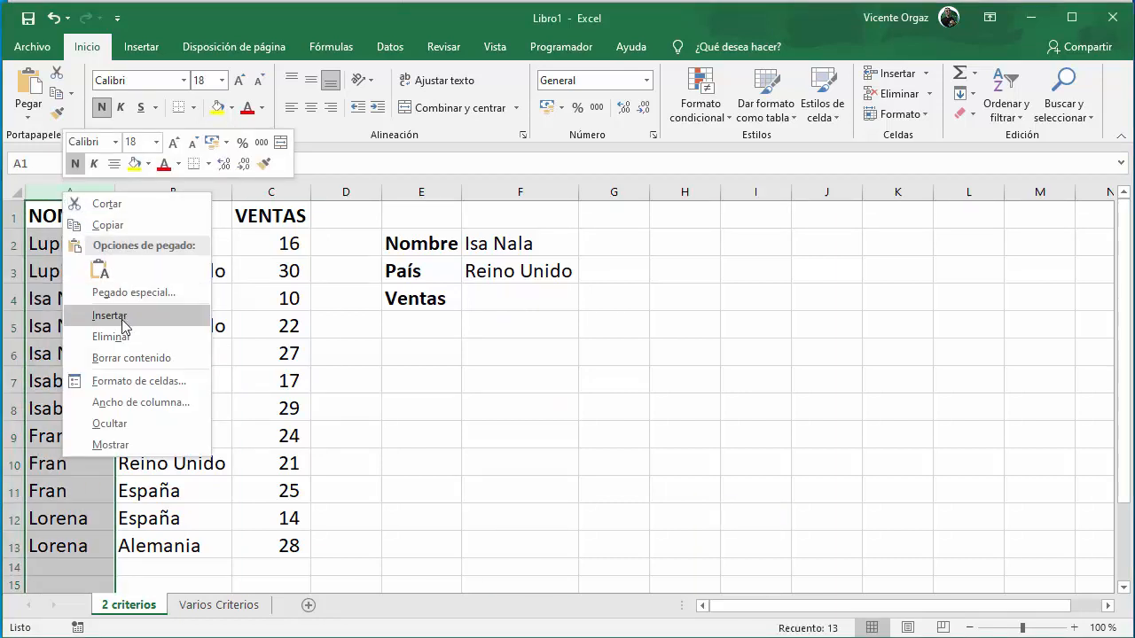
left_click(97, 315)
left_click(691, 509)
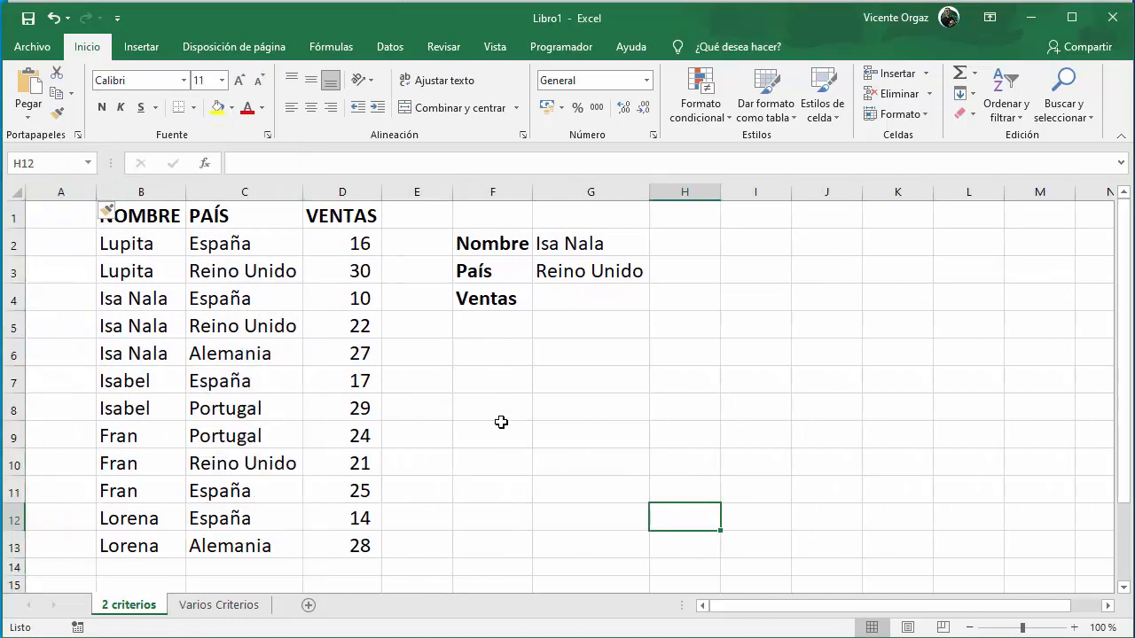
Join name and country in A2 with the formula =B2&C2 and fill it down to A13
left_click(61, 242)
type("=")
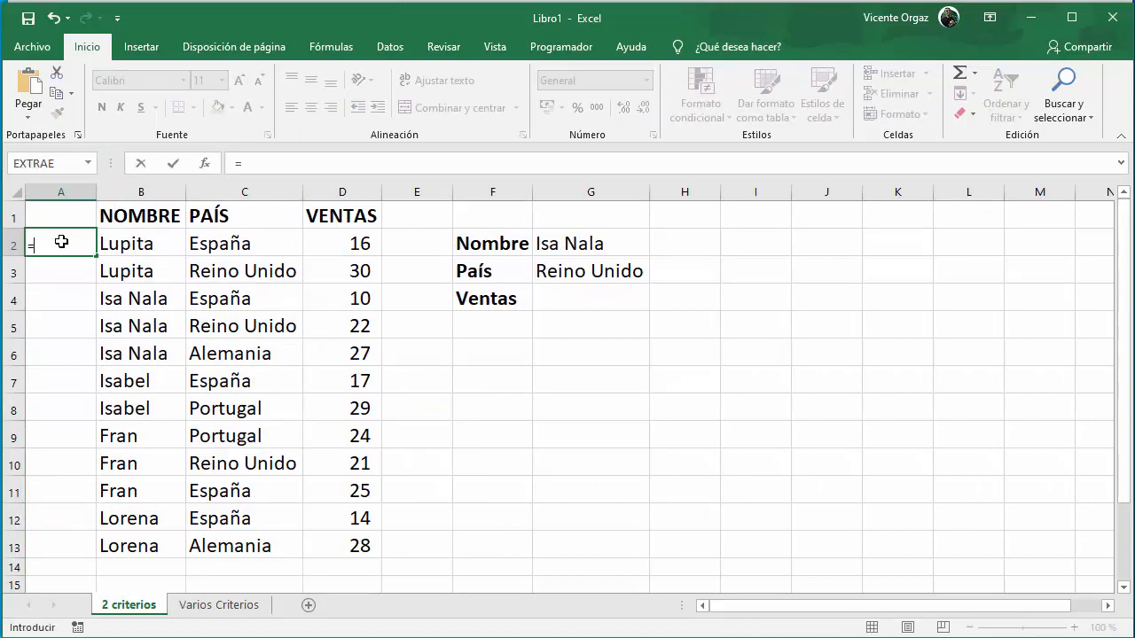
left_click(133, 245)
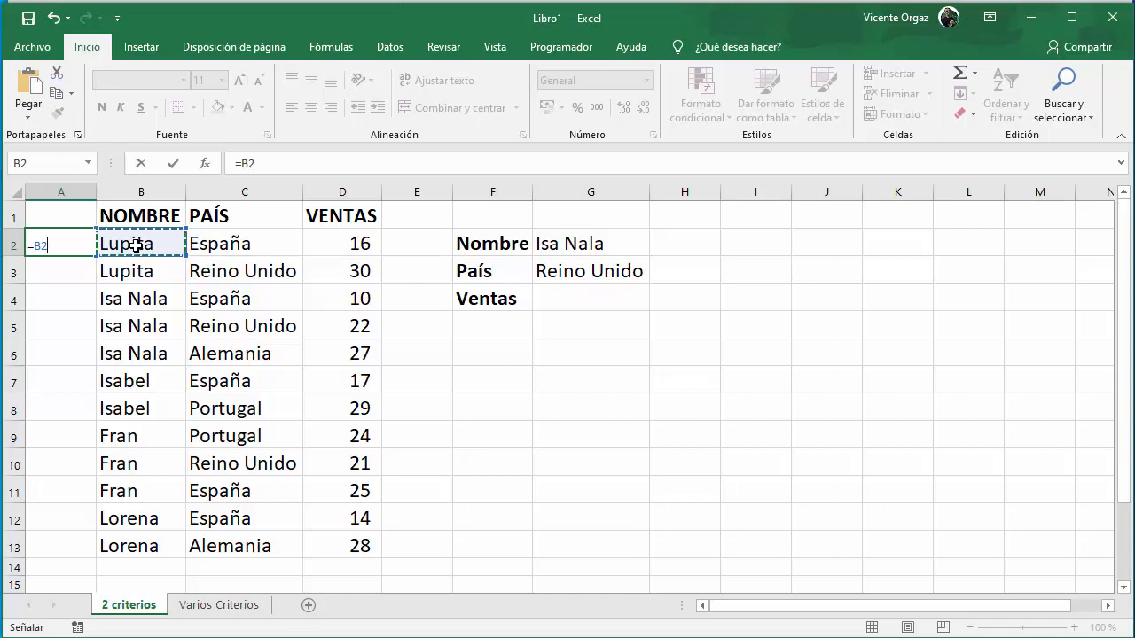
type("&")
left_click(244, 247)
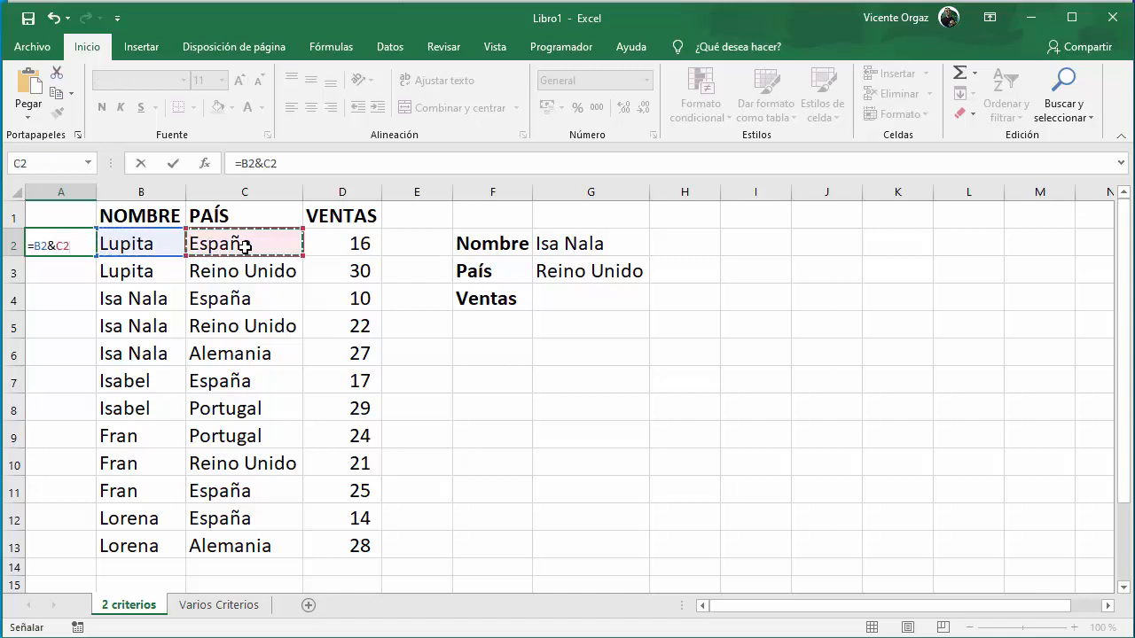
key("Return")
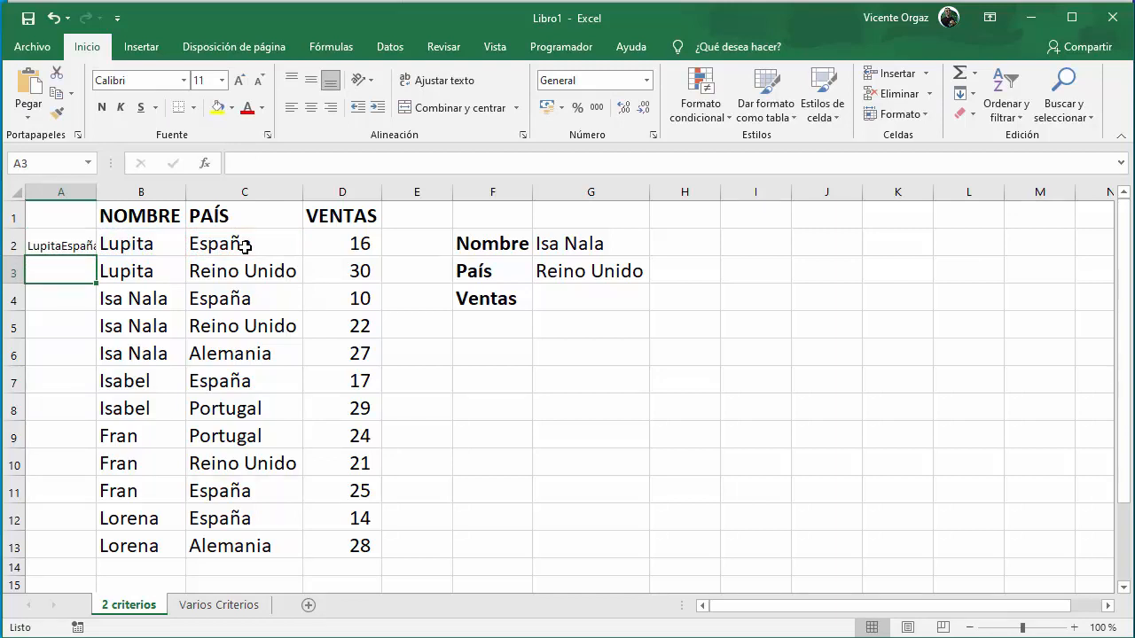
left_click(78, 248)
double_click(97, 254)
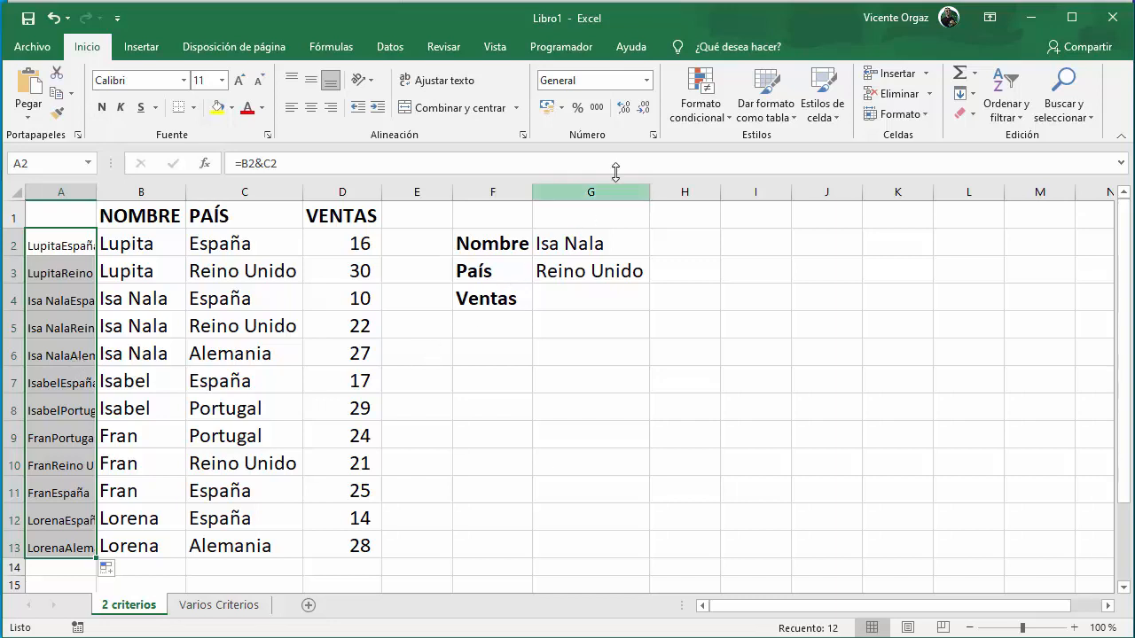
Hide the contents of the helper cells A2:A13 with the custom number format ;;;
left_click(646, 80)
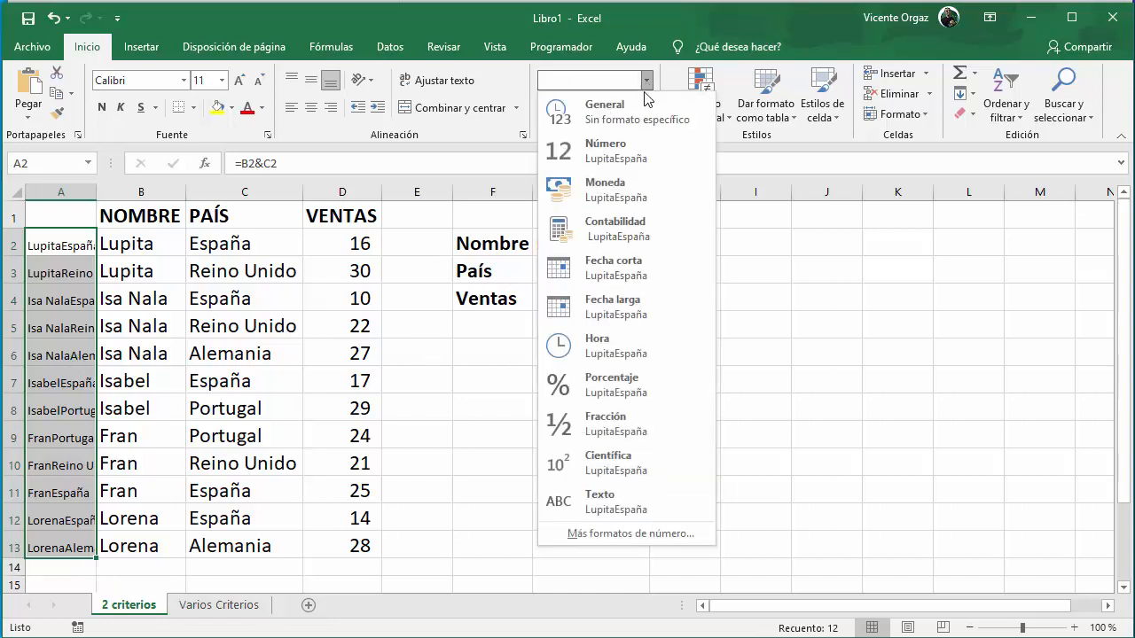
left_click(643, 533)
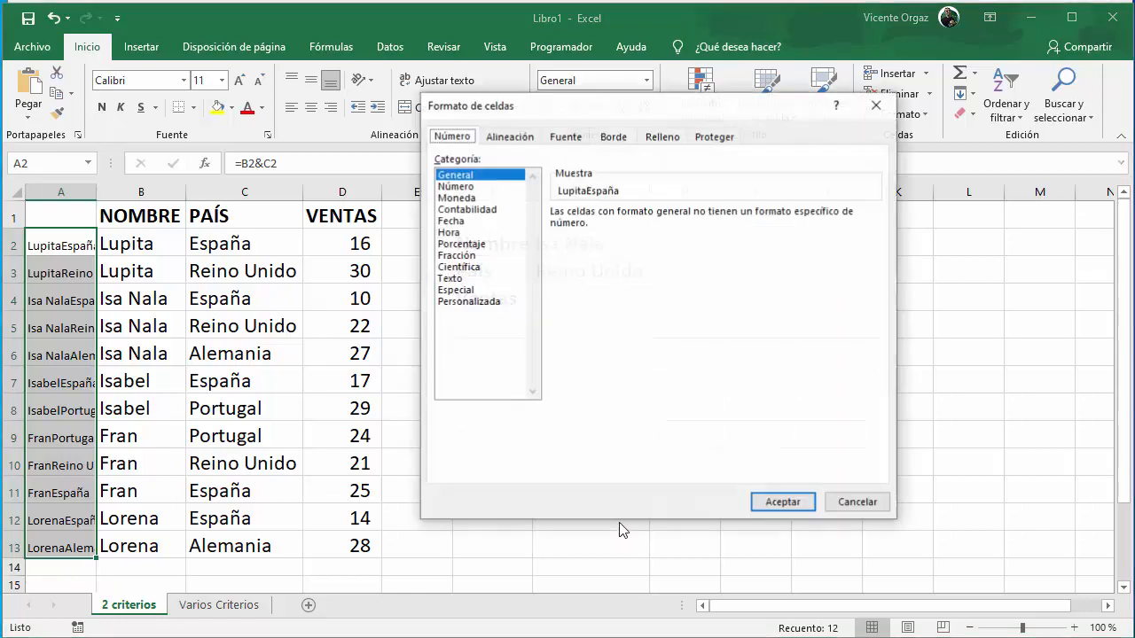
left_click(484, 301)
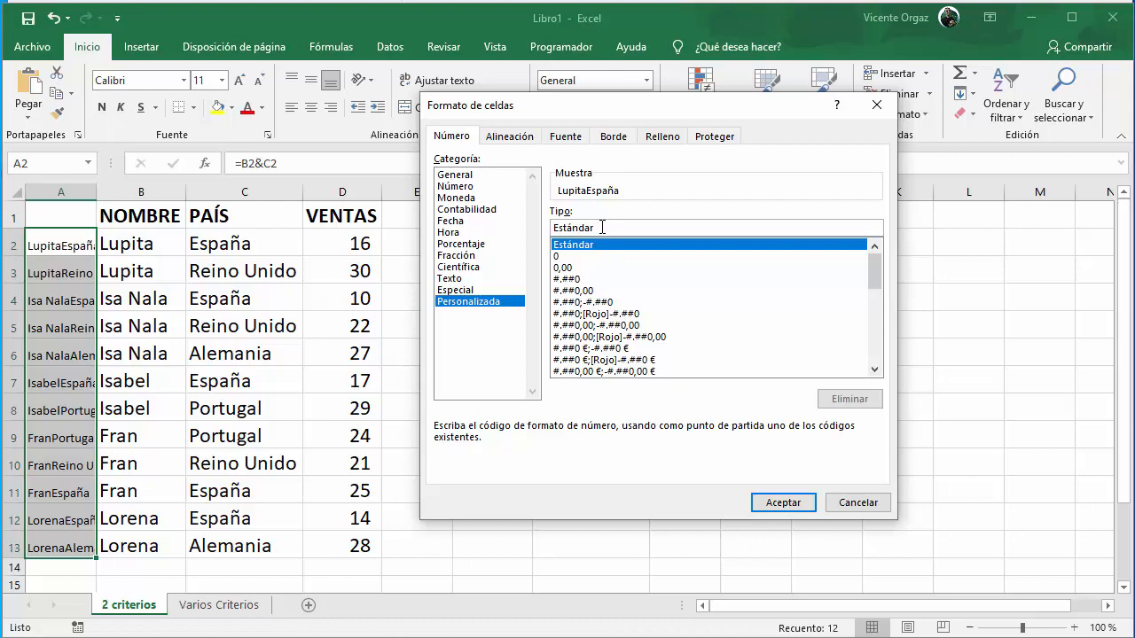
left_click_drag(600, 227, 526, 225)
type(";;;")
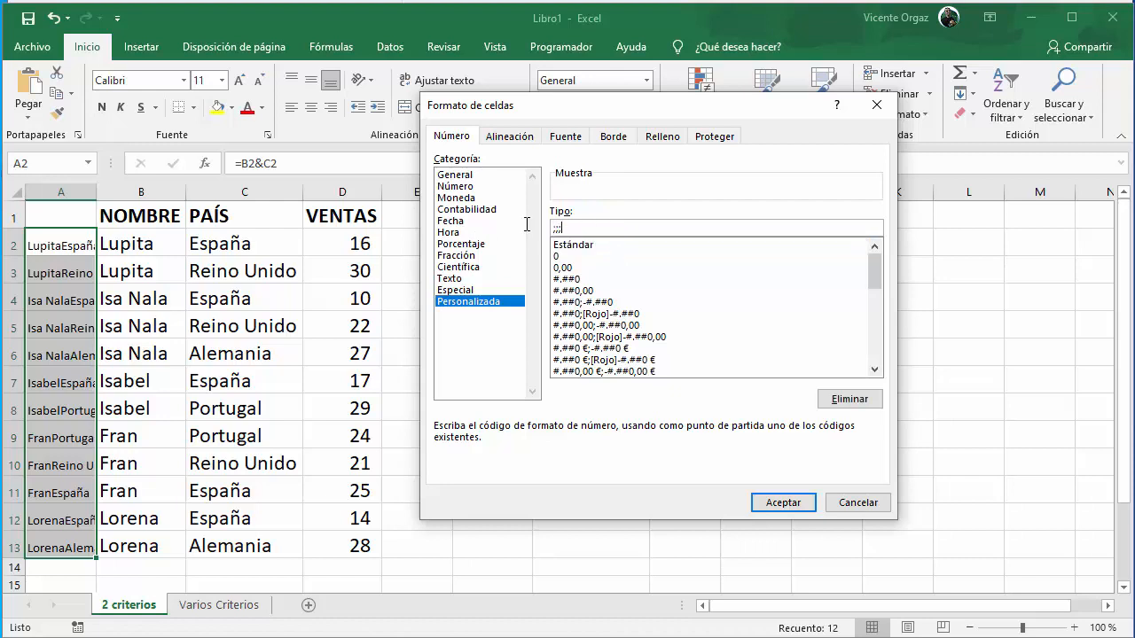
left_click(784, 503)
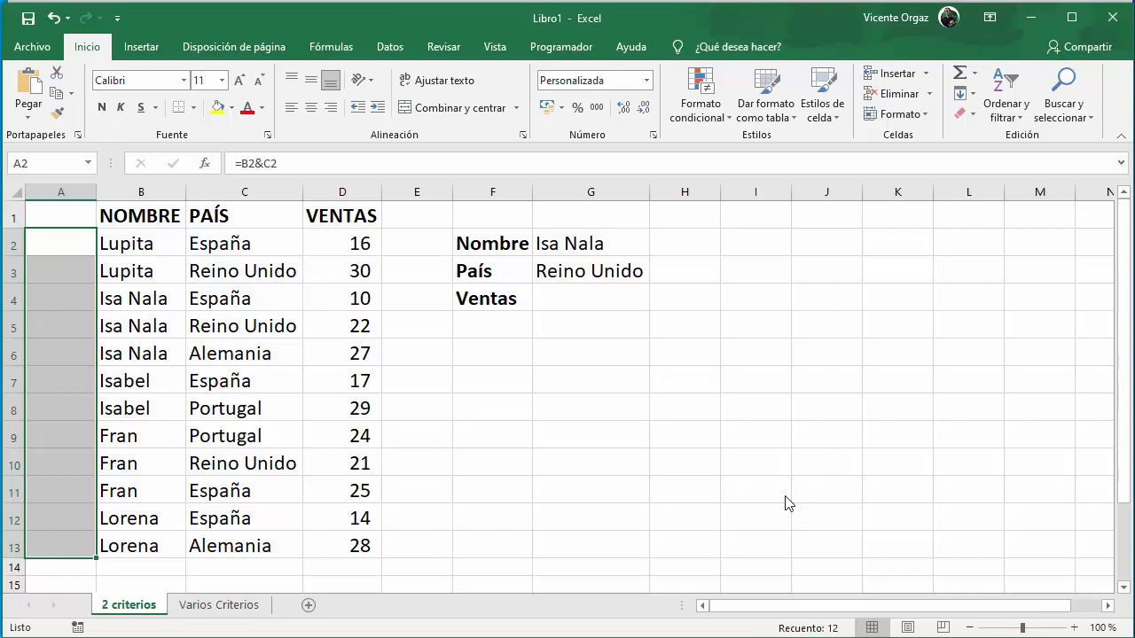
left_click(784, 503)
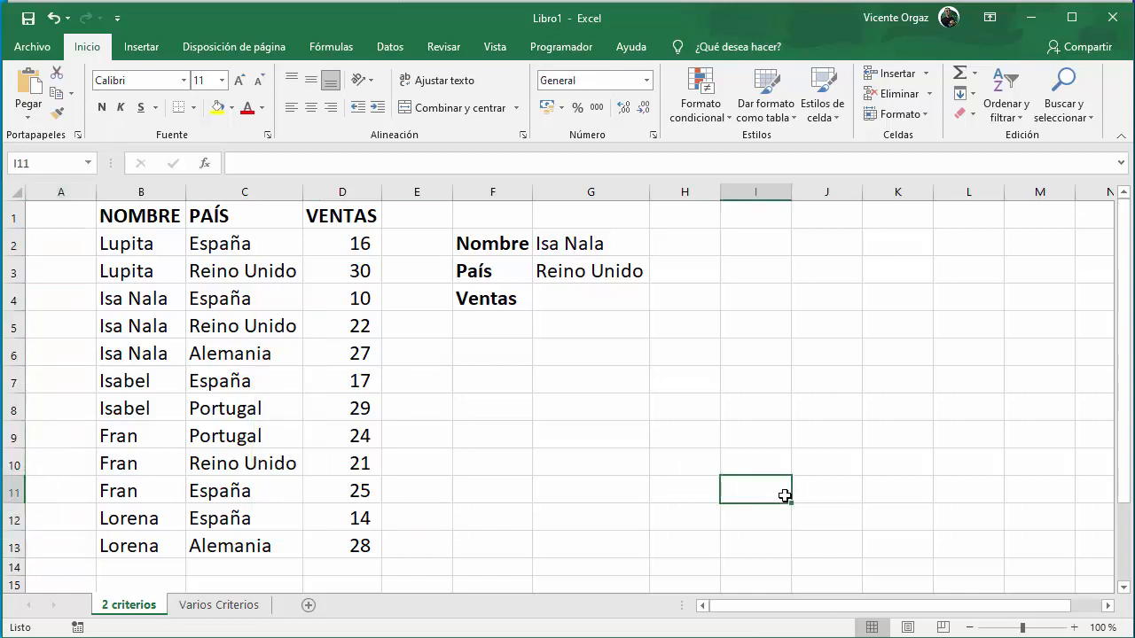
Start a BUSCARV formula in G4 beside Ventas with G2&G3 as the lookup value
left_click(567, 307)
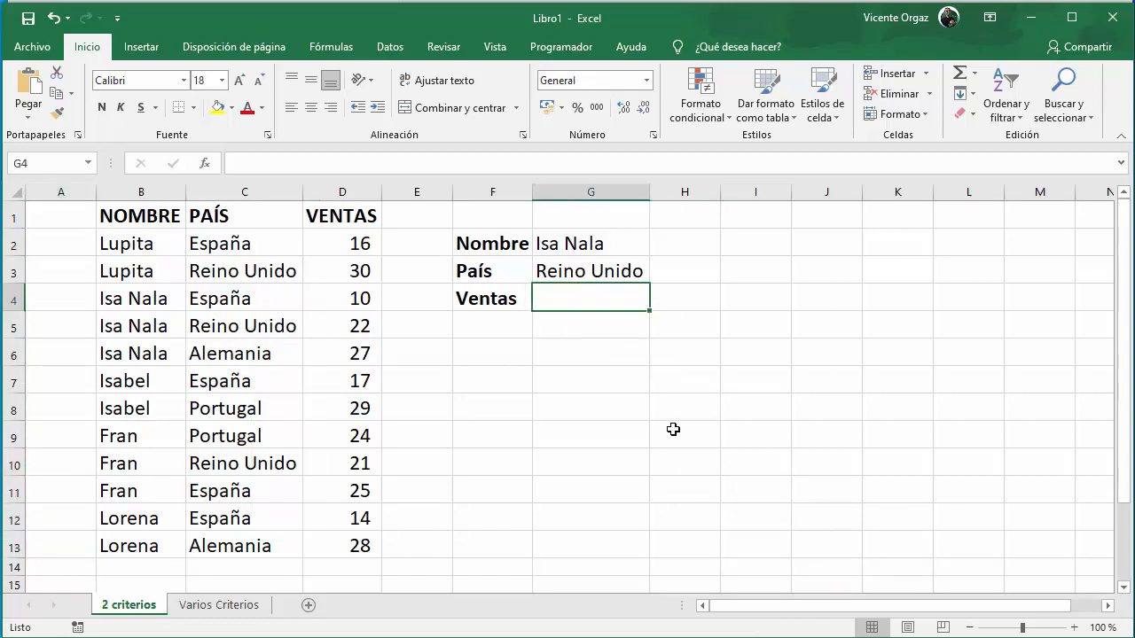
type("=buscar")
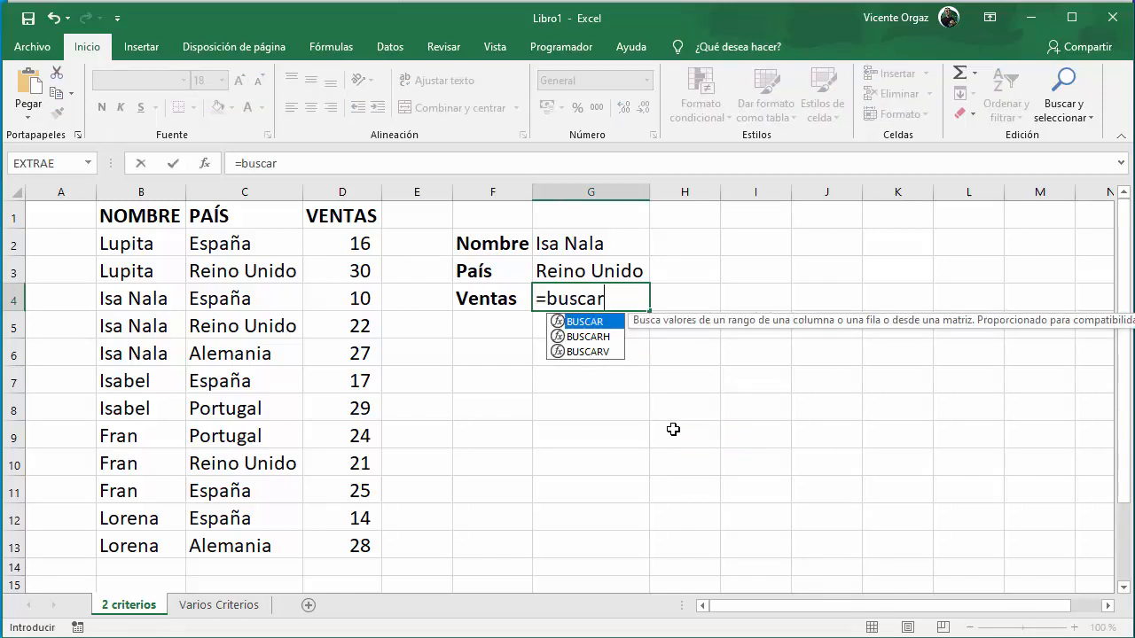
type("v(")
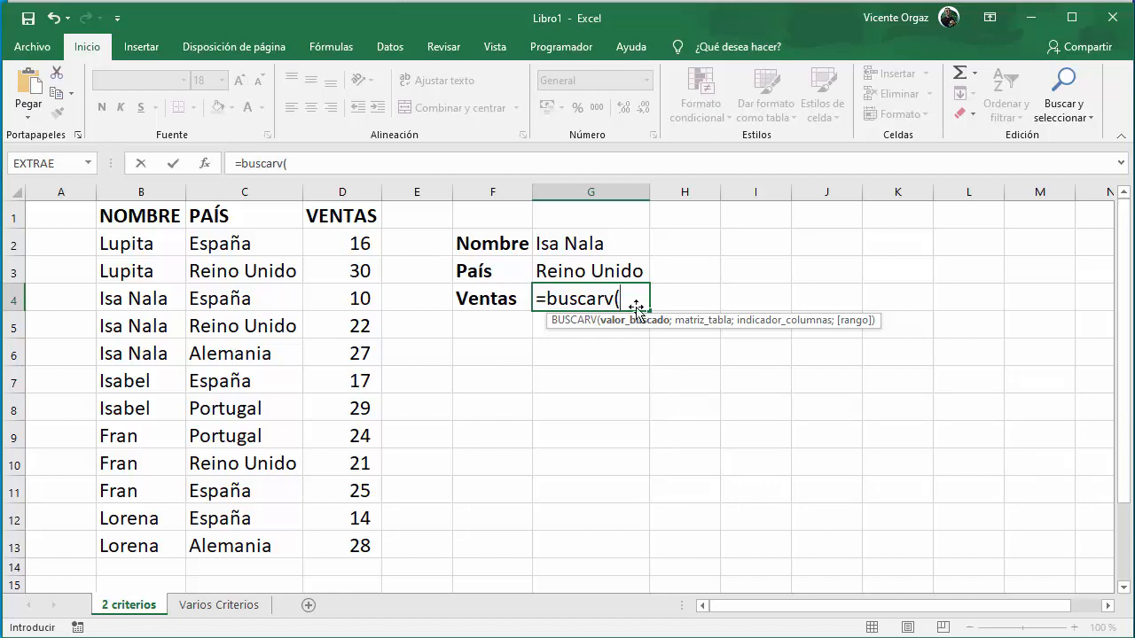
left_click(593, 242)
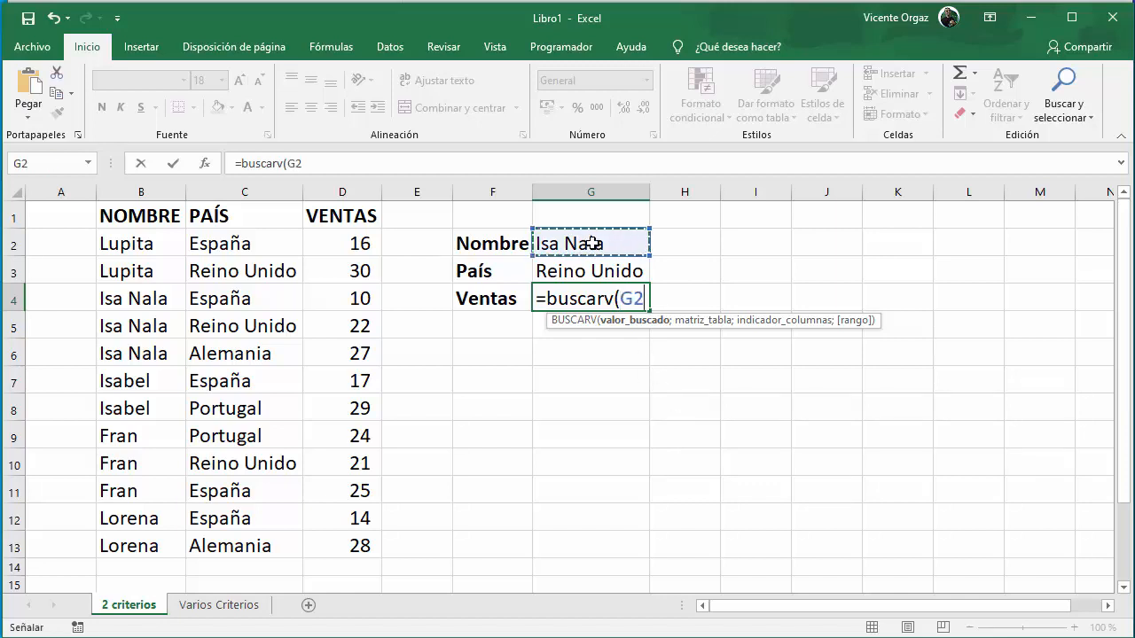
type("&")
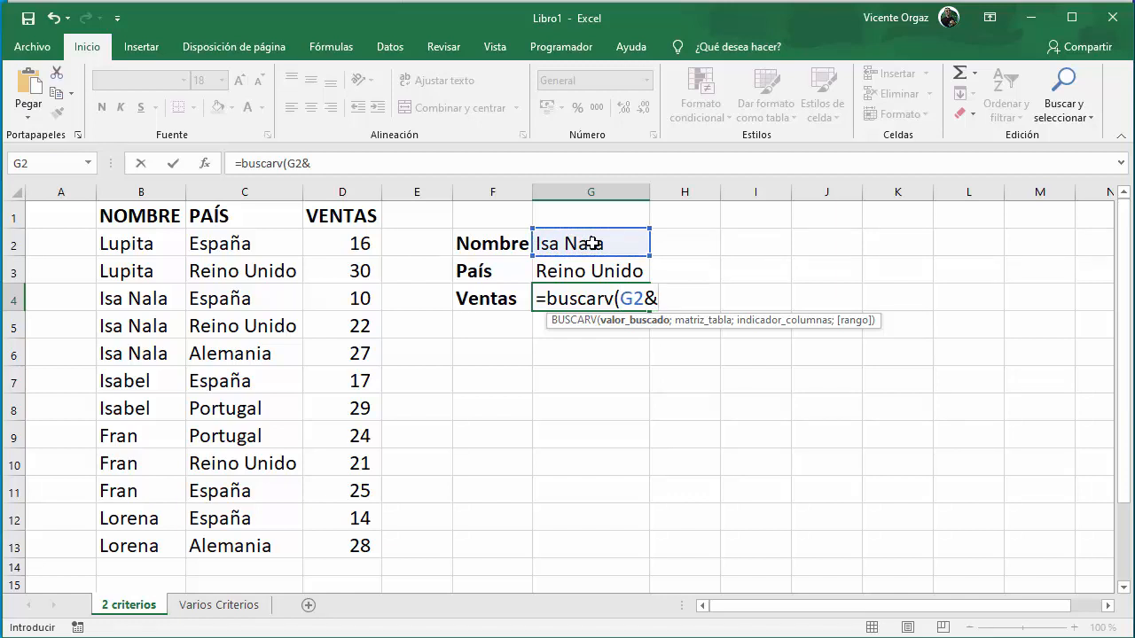
left_click(597, 271)
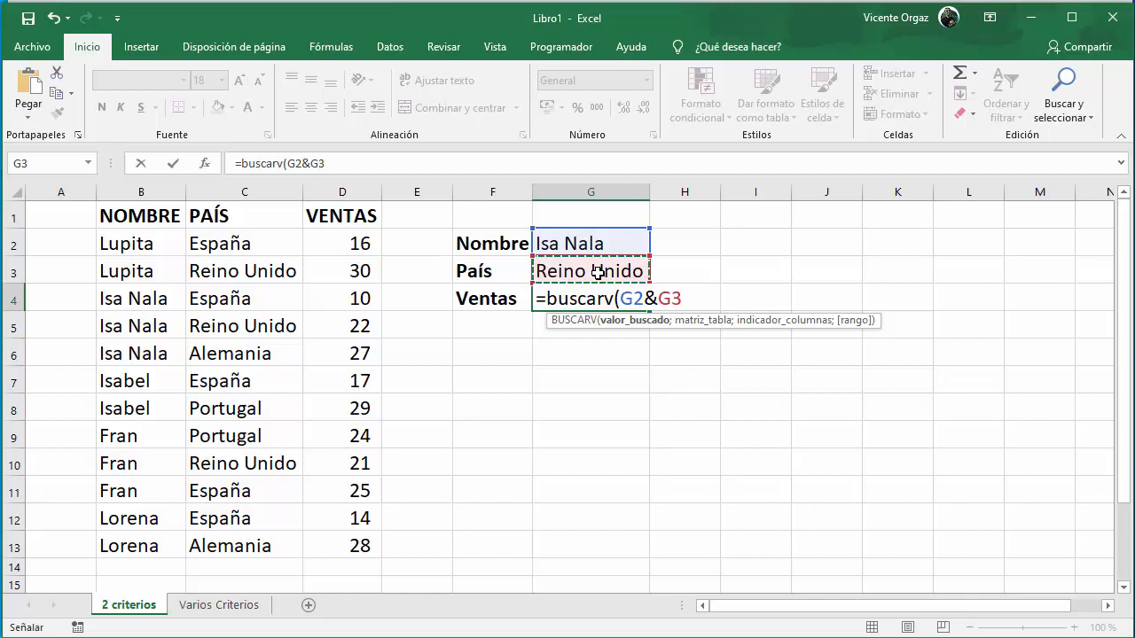
type(";")
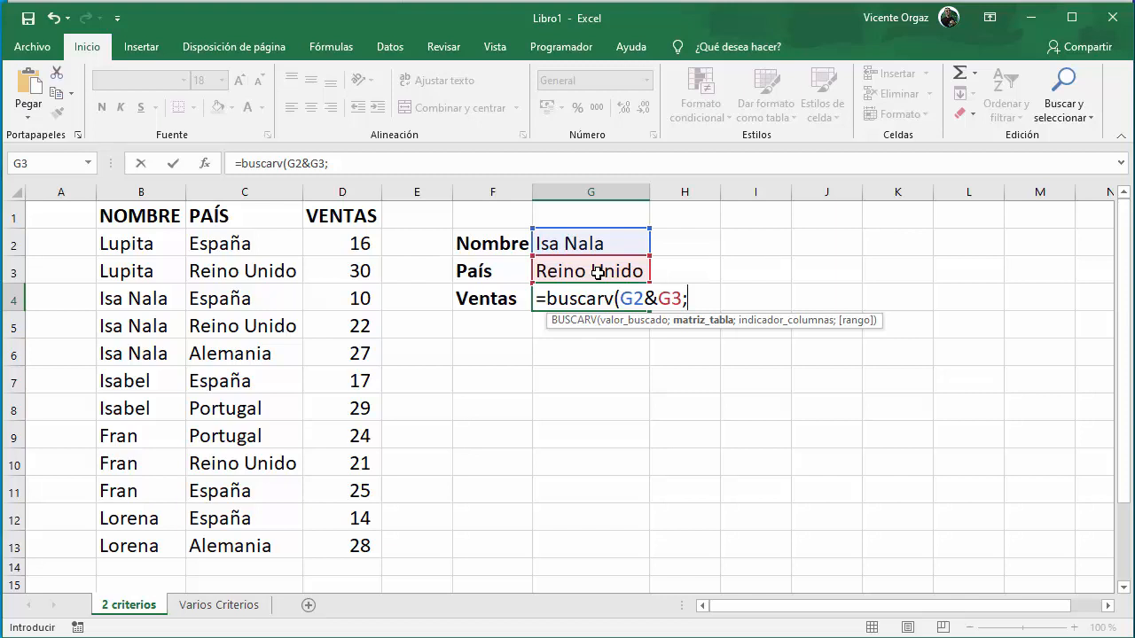
Set the formula's table range to A1:D13 so it includes the helper column
left_click_drag(124, 217, 341, 550)
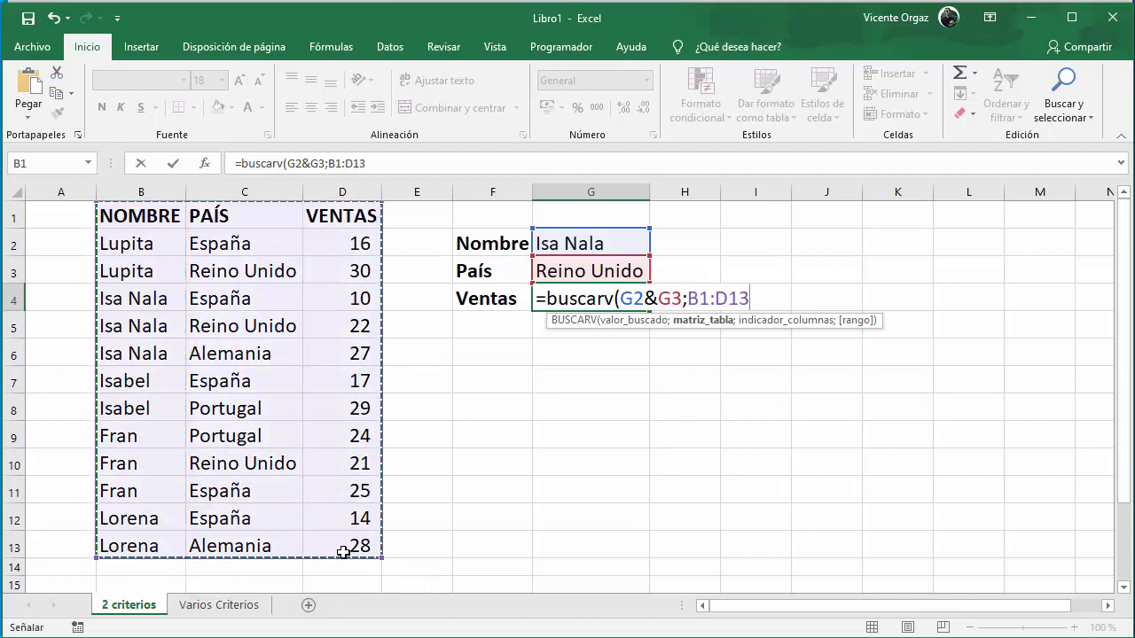
type(";")
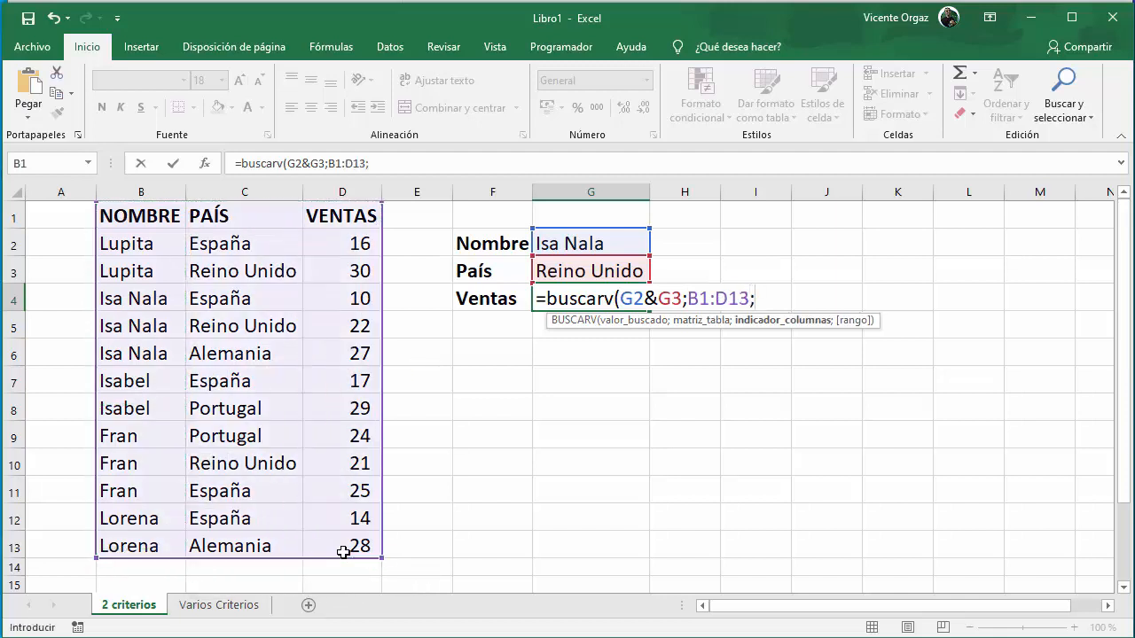
left_click(693, 297)
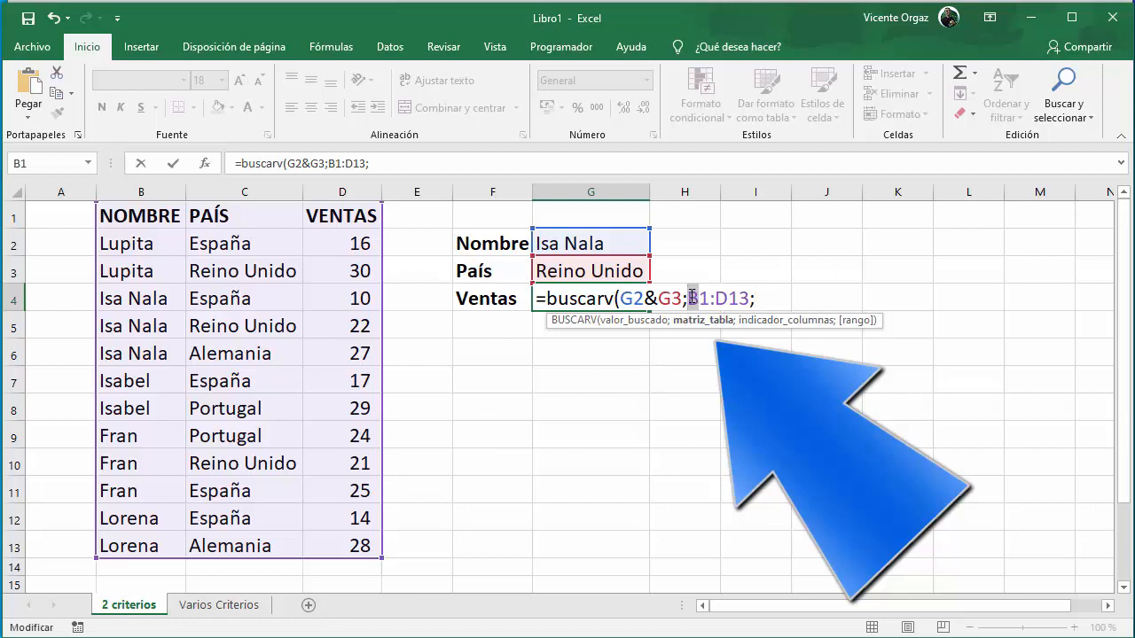
key("Delete")
type("a")
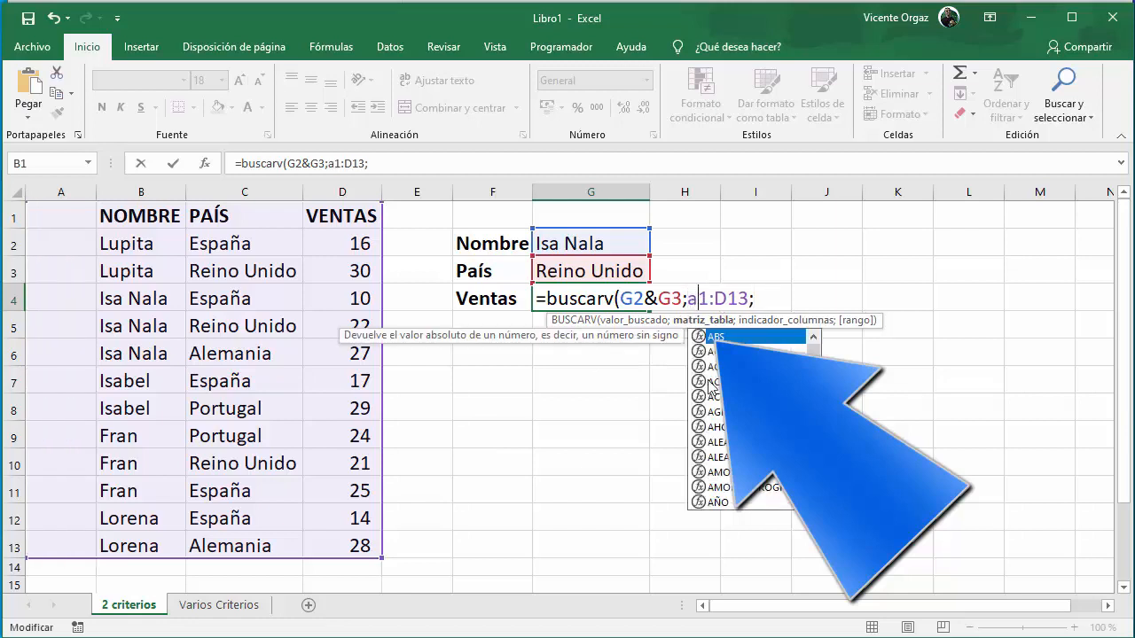
left_click(762, 297)
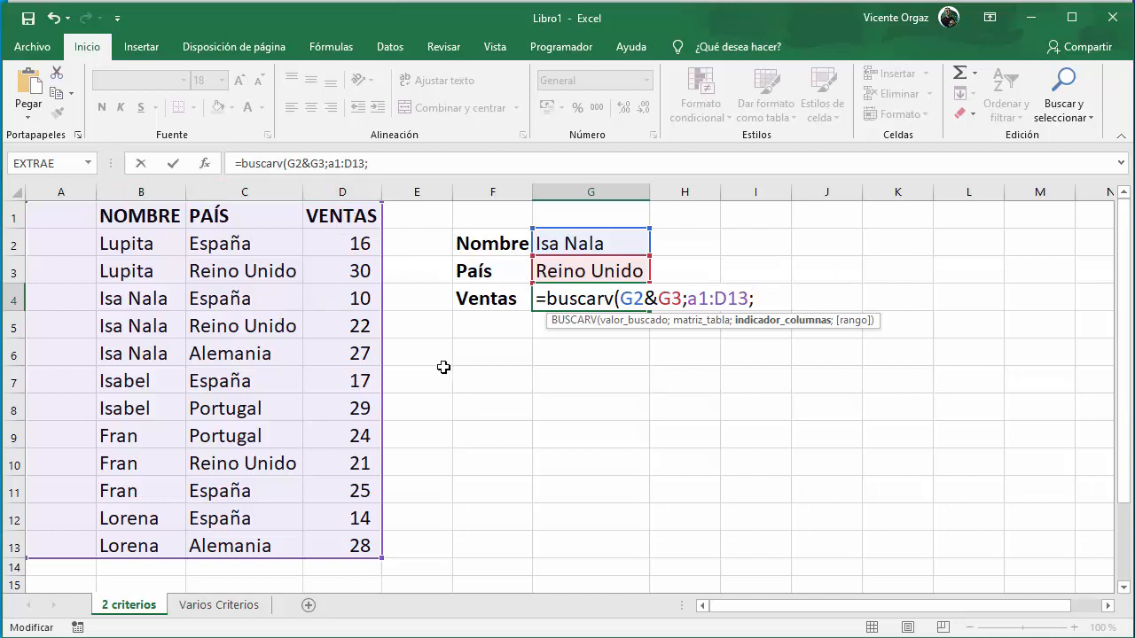
Complete the BUSCARV formula with column index 4 and exact match FALSO, and centre the contents of G4 horizontally
type("4;")
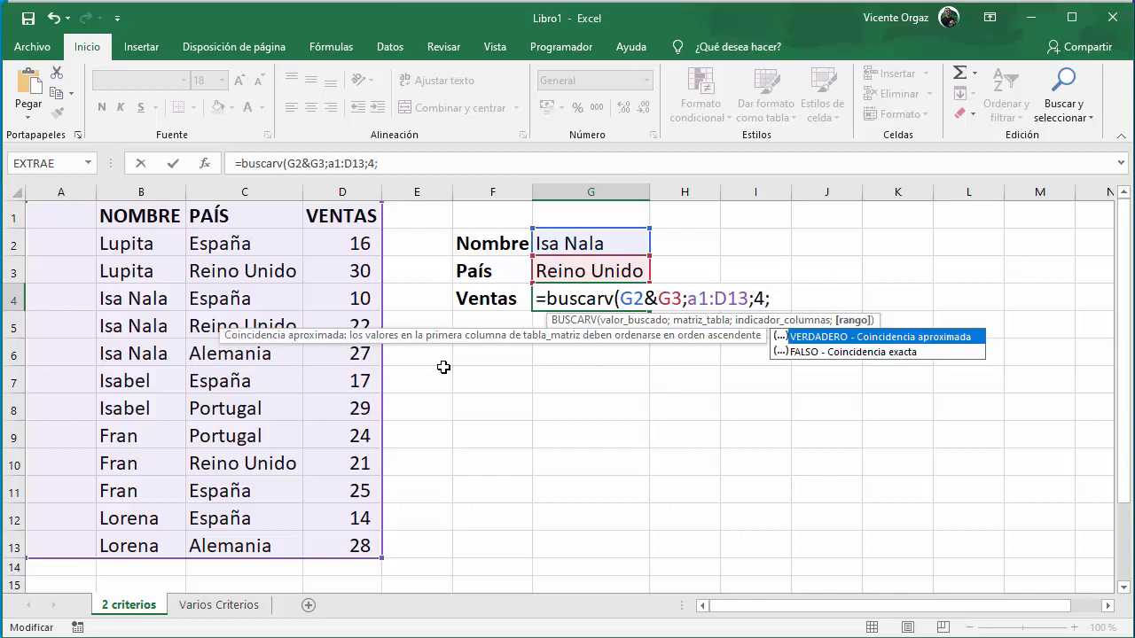
double_click(819, 352)
type(")")
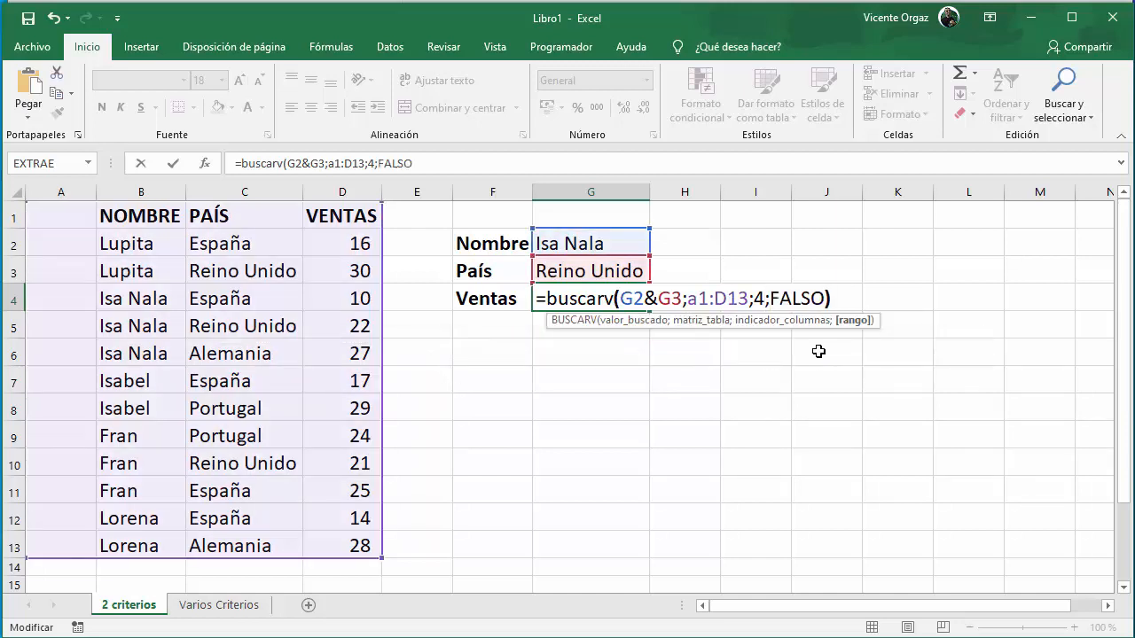
key("Return")
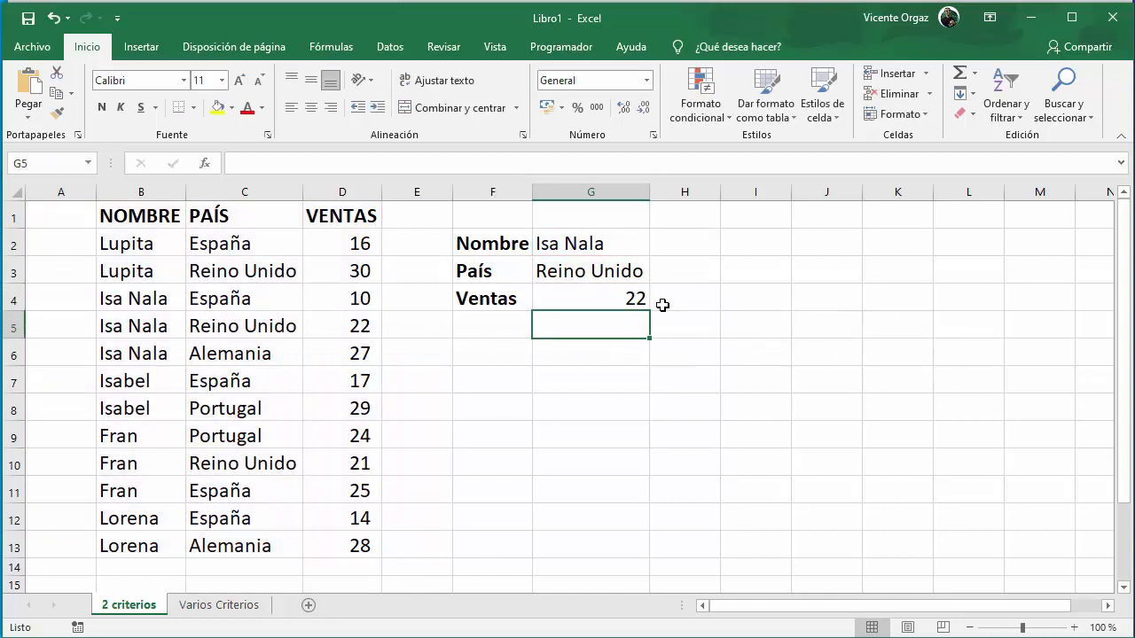
left_click(598, 299)
left_click(316, 112)
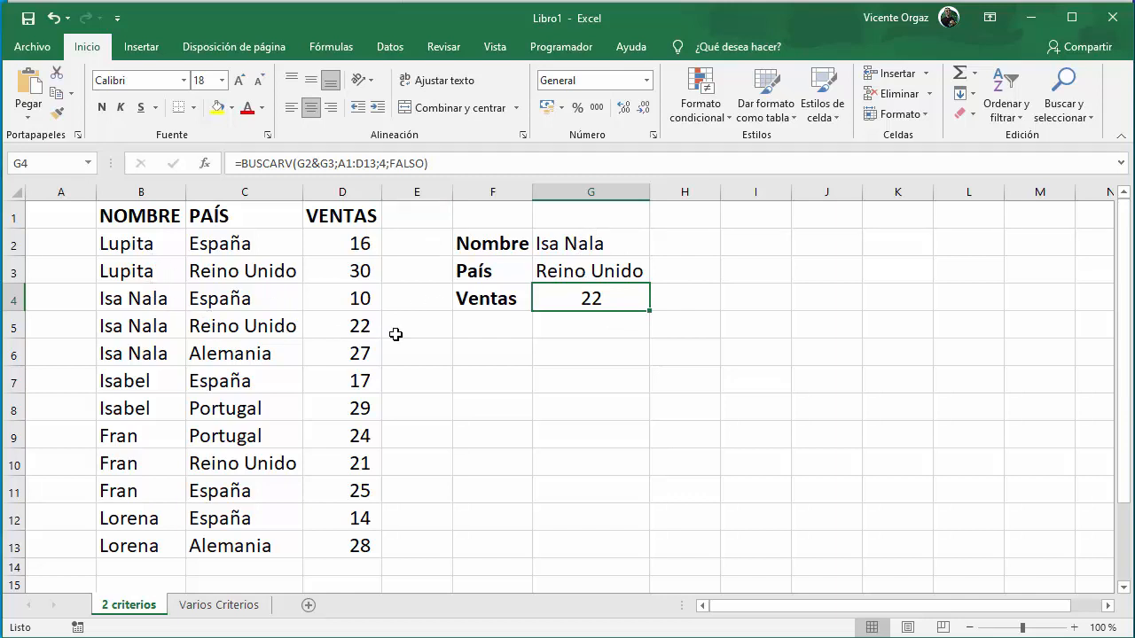
Test the lookup by entering a different salesperson's name in G2 and the country Portugal in G3
left_click(575, 243)
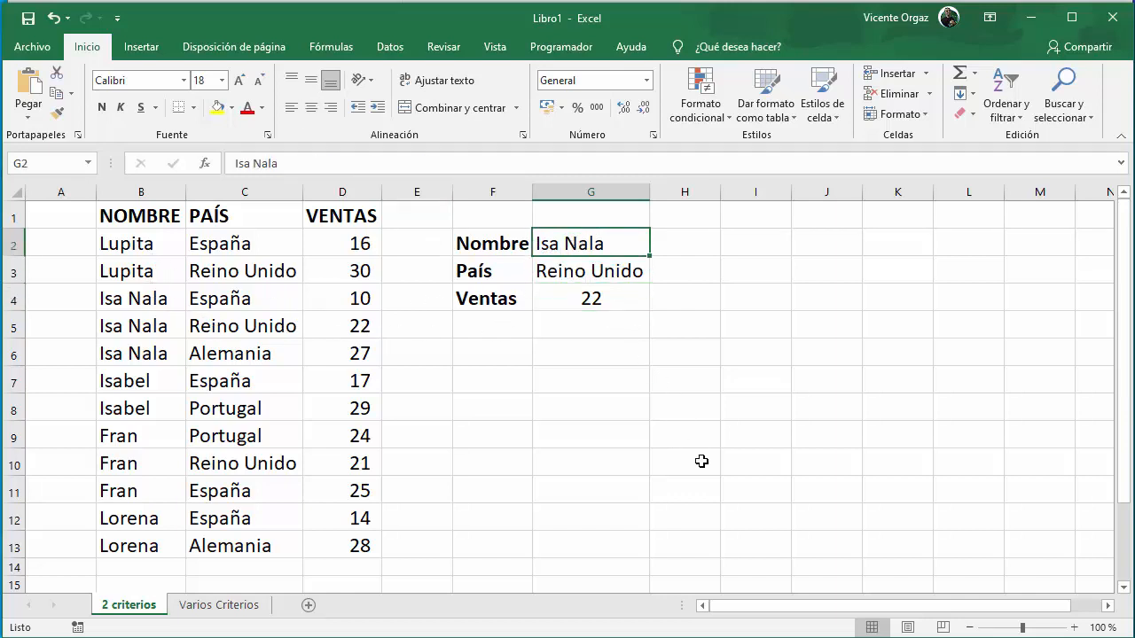
type("Isabel")
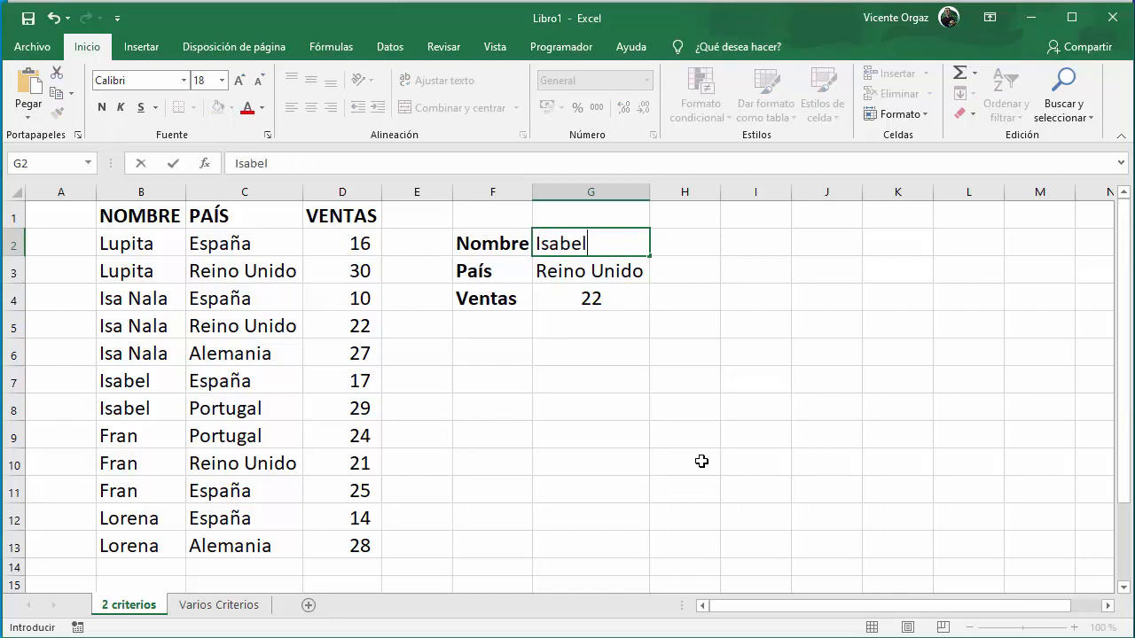
left_click(590, 268)
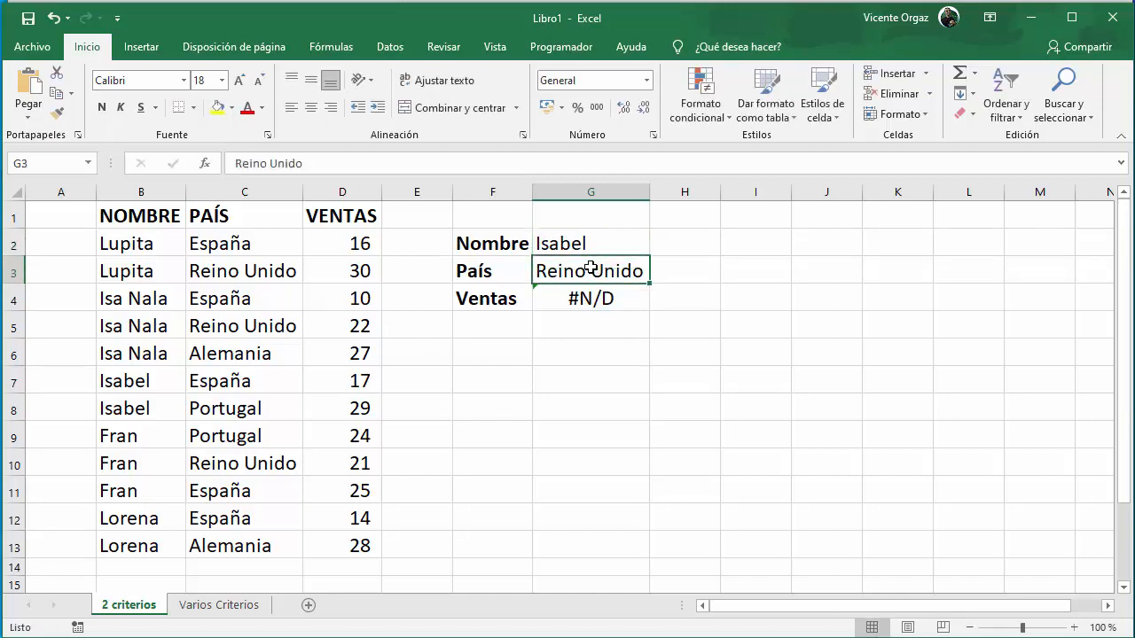
type("Portugal")
key("Return")
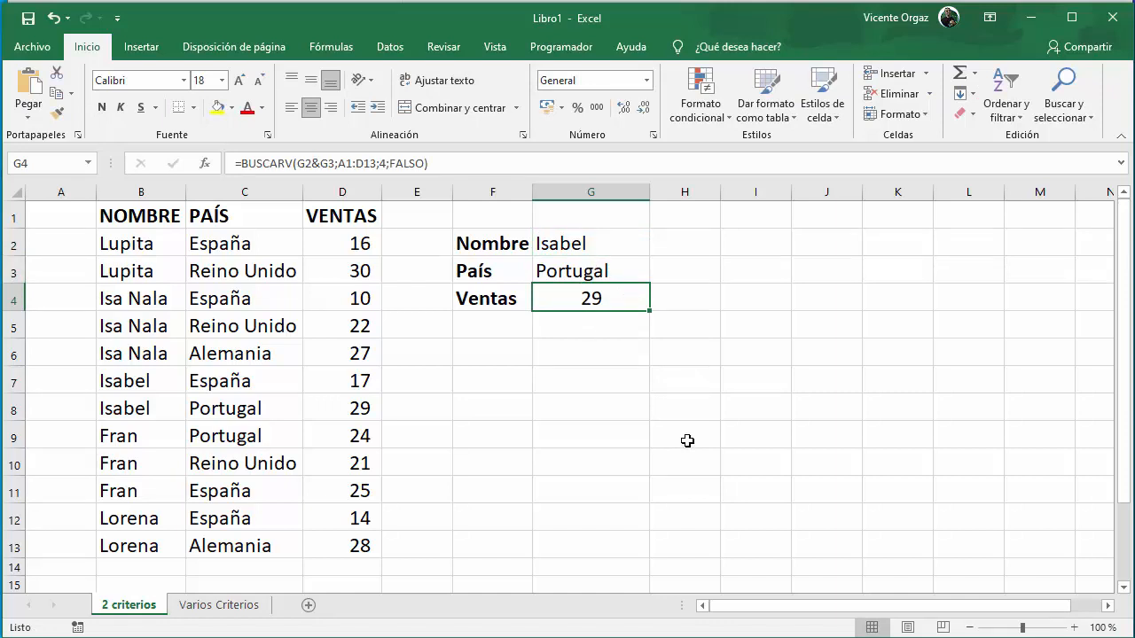
Test the lookup with a country that has no matching record by entering Alemania in G3
left_click(593, 273)
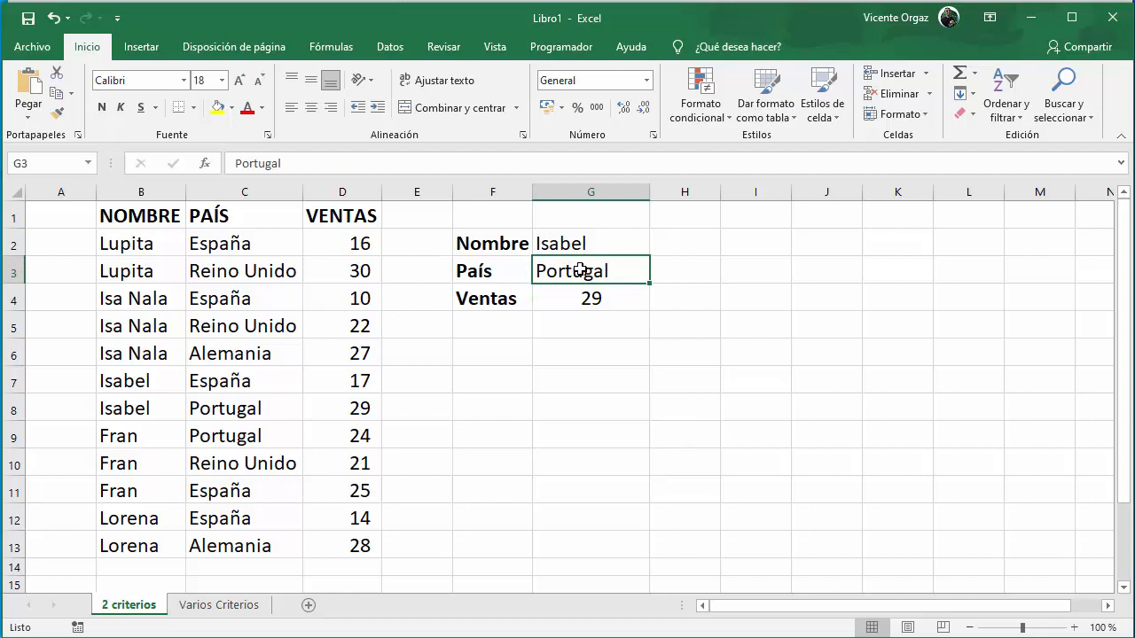
type("Alemania")
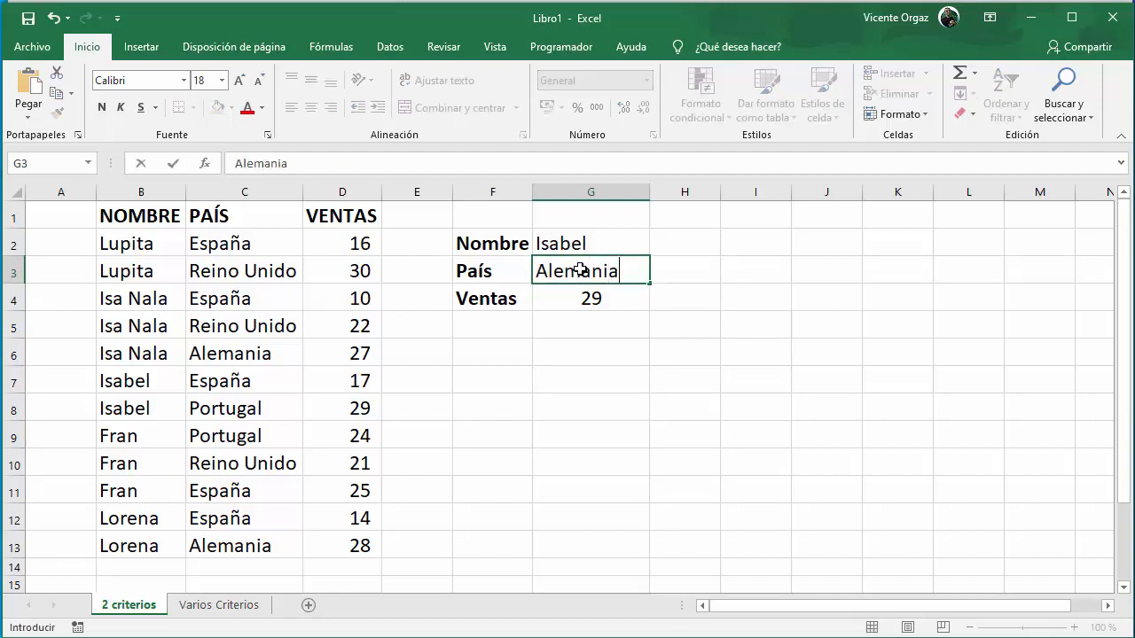
key("Return")
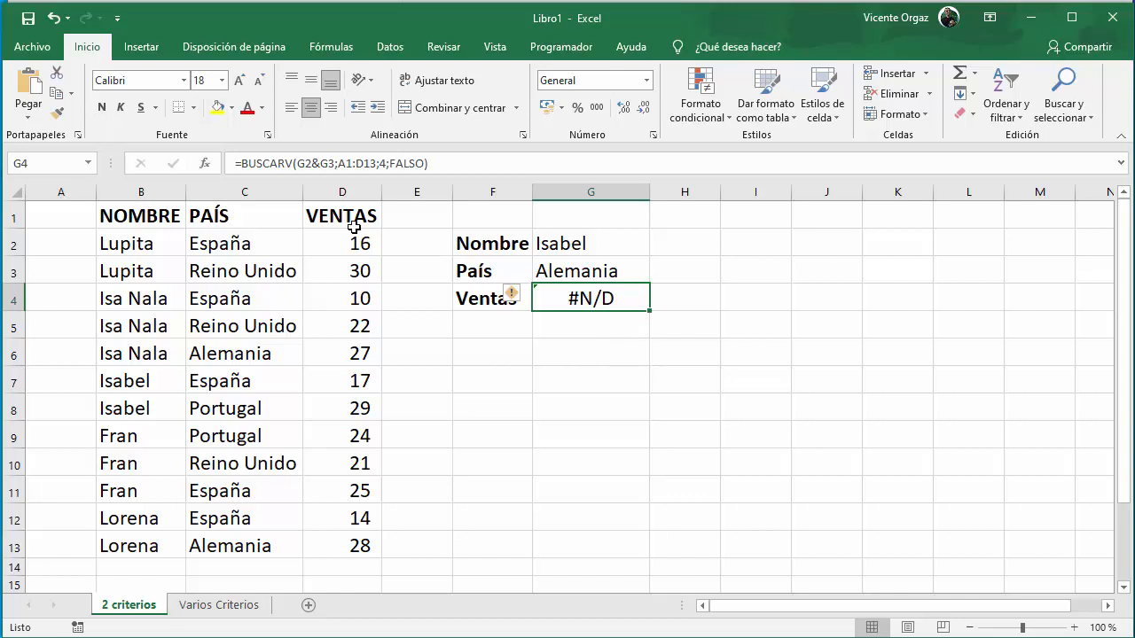
Wrap the BUSCARV formula in G4 in SI.ERROR so that it returns 0 when no match is found
left_click(244, 164)
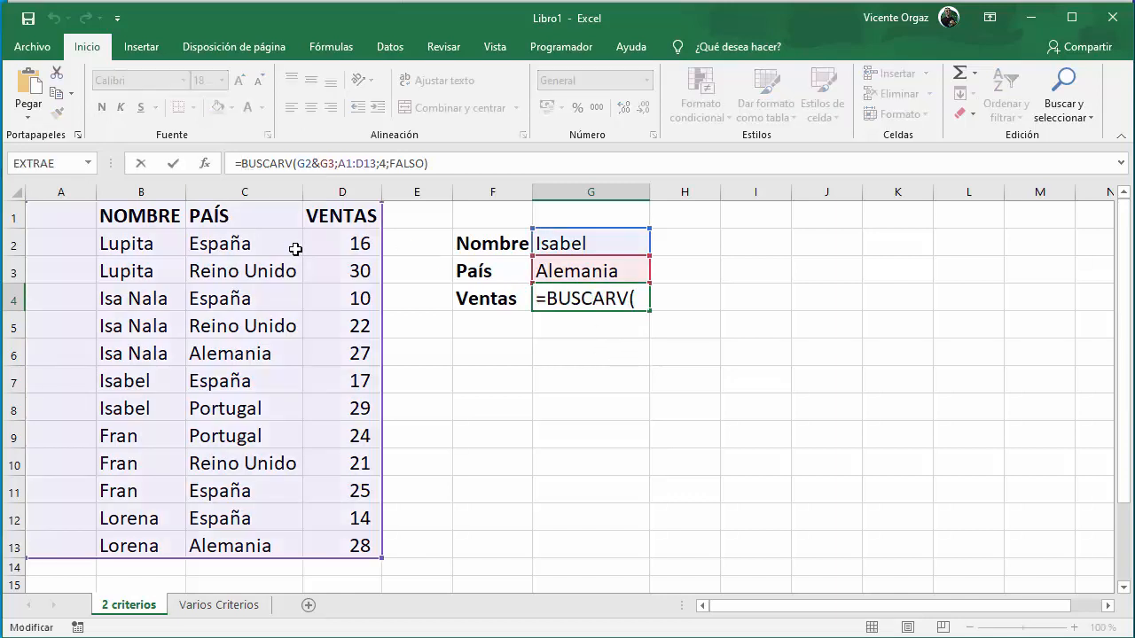
type("si.err")
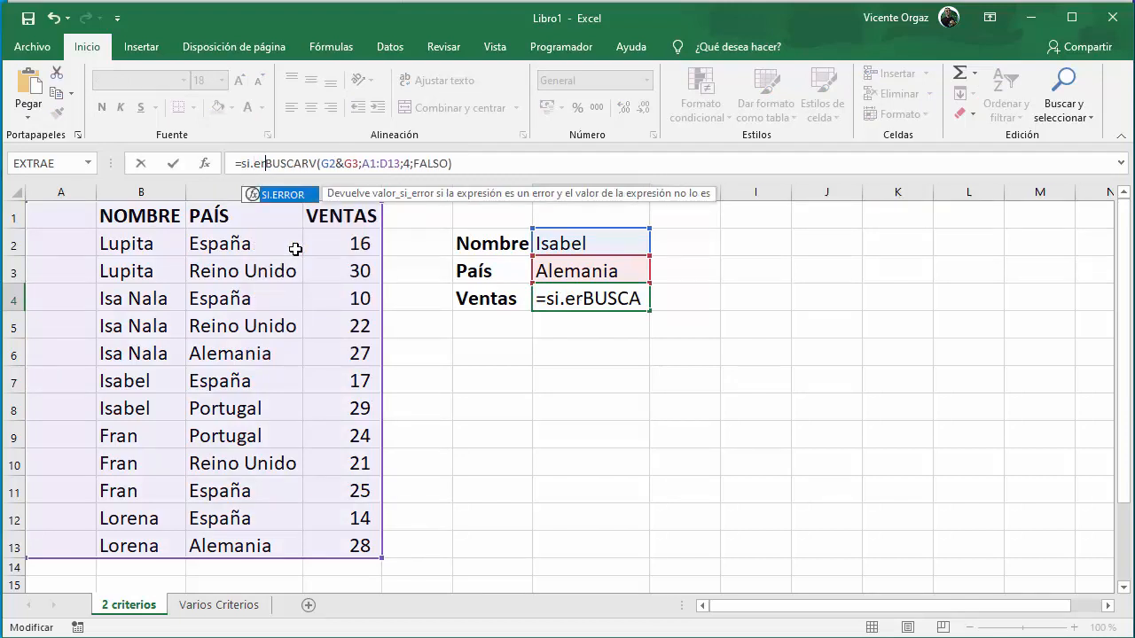
type("or(")
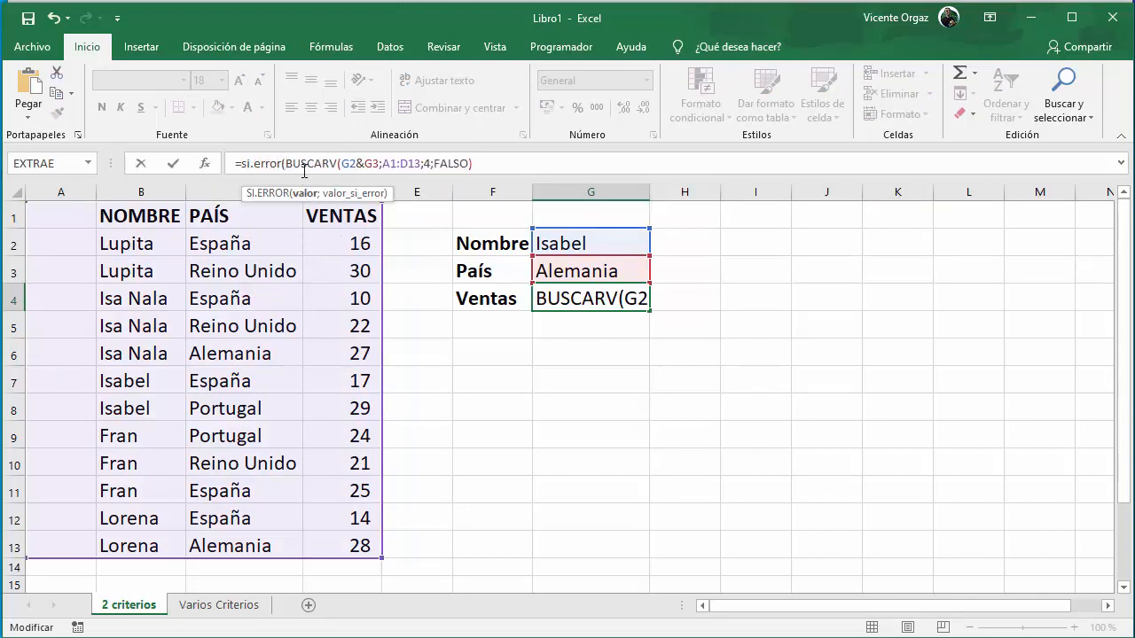
left_click(476, 164)
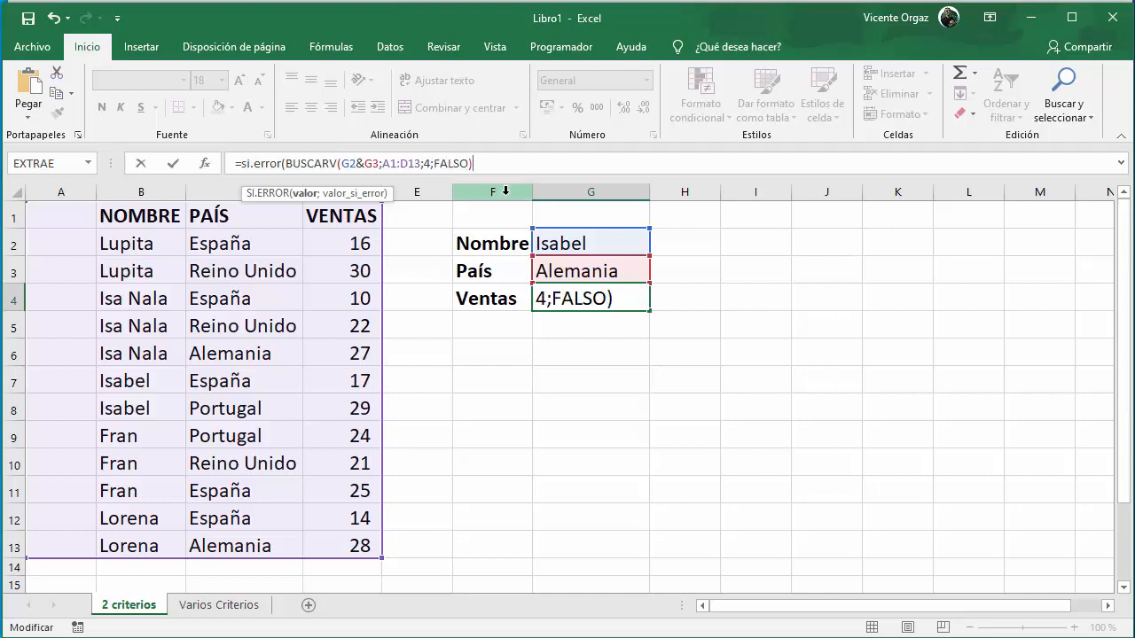
type(";0")
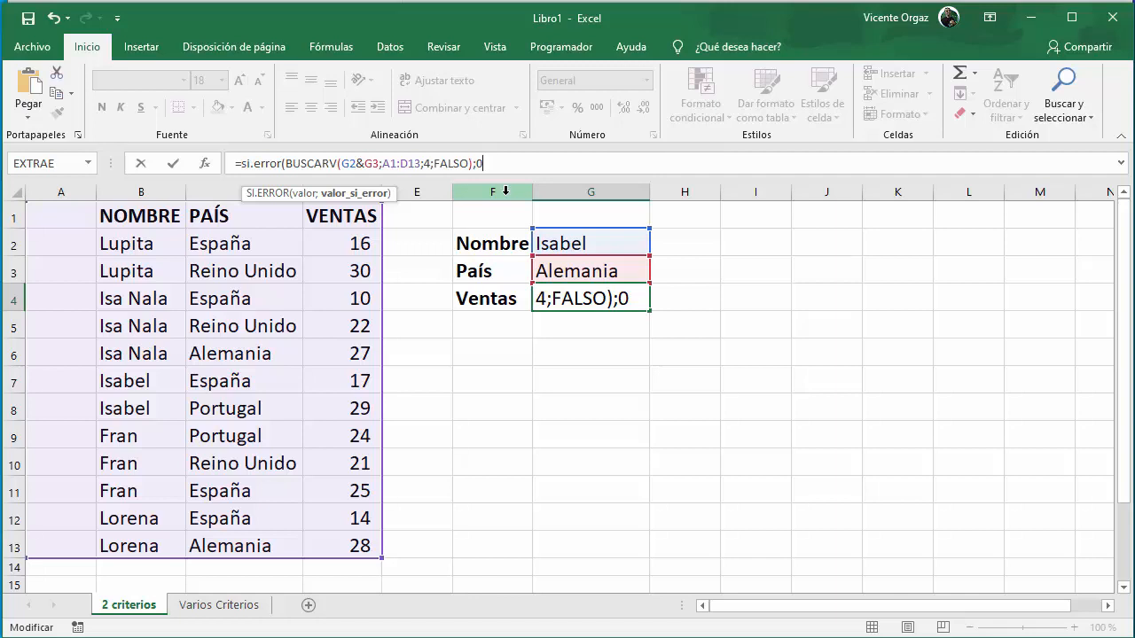
type(")")
key("Return")
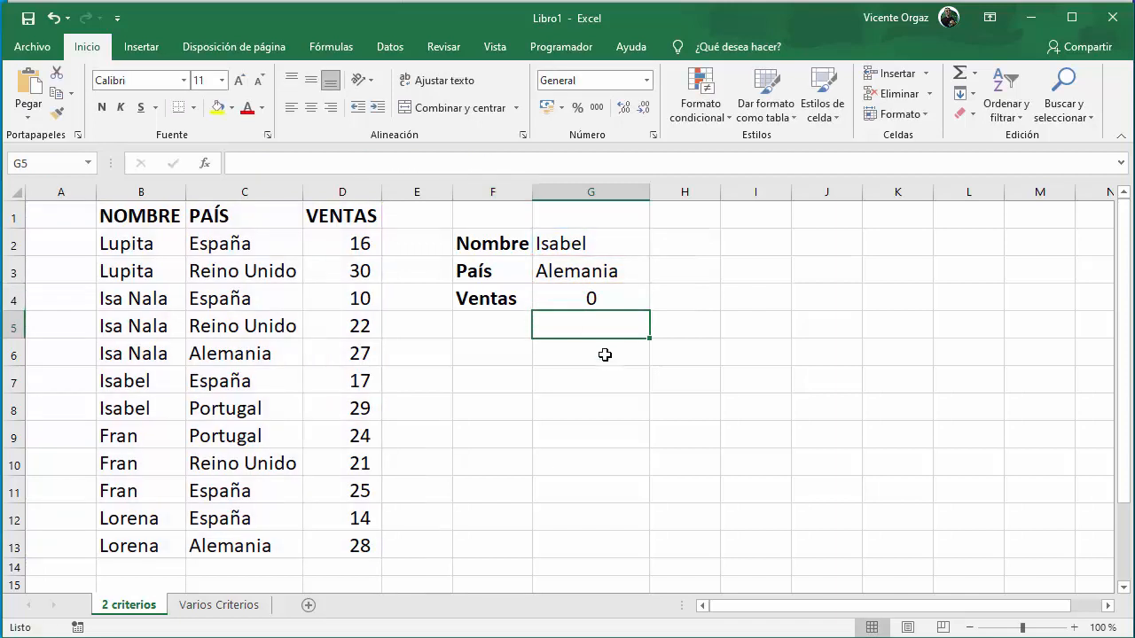
left_click(591, 299)
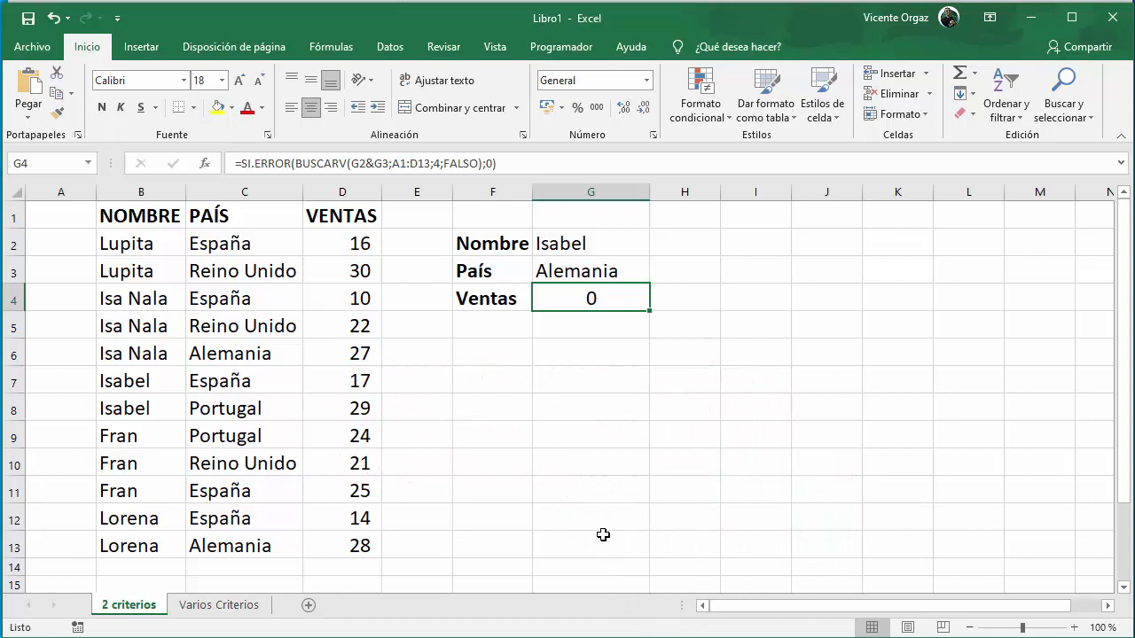
On the Varios Criterios sheet, review the data table and insert an empty column before NOMBRE
left_click(220, 606)
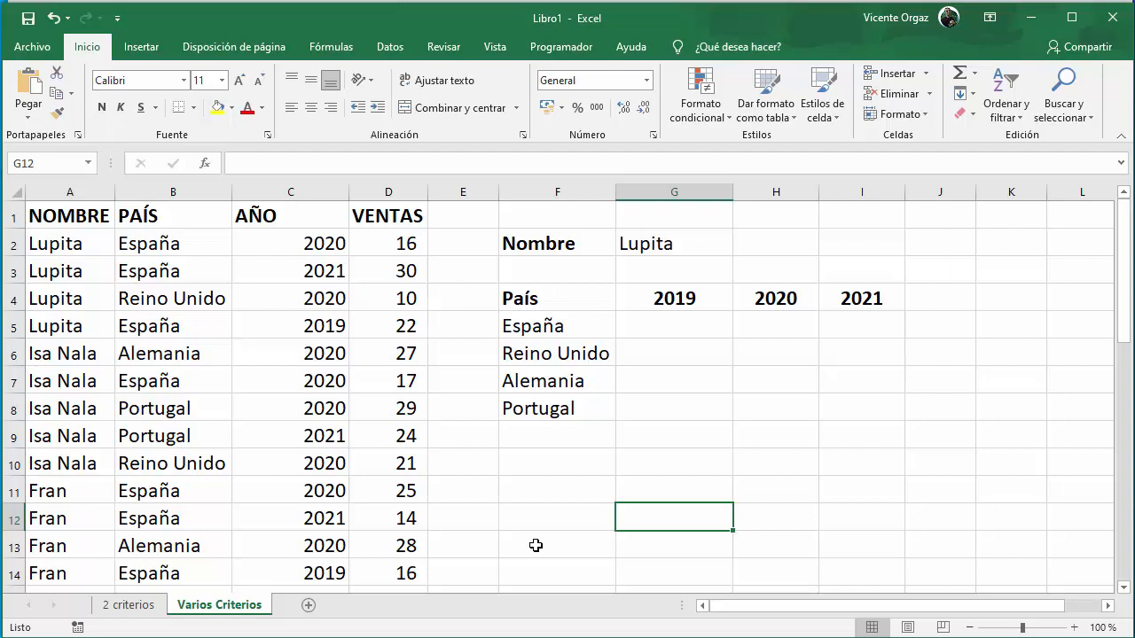
scroll(483, 500, "down", 2)
scroll(483, 500, "down", 6)
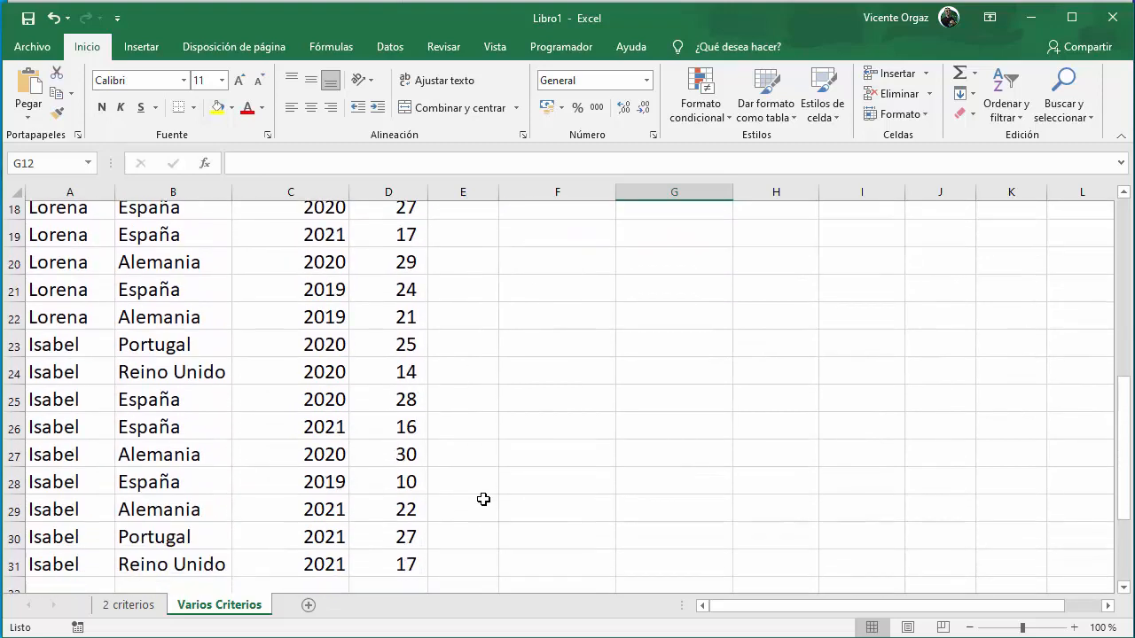
scroll(483, 500, "up", 7)
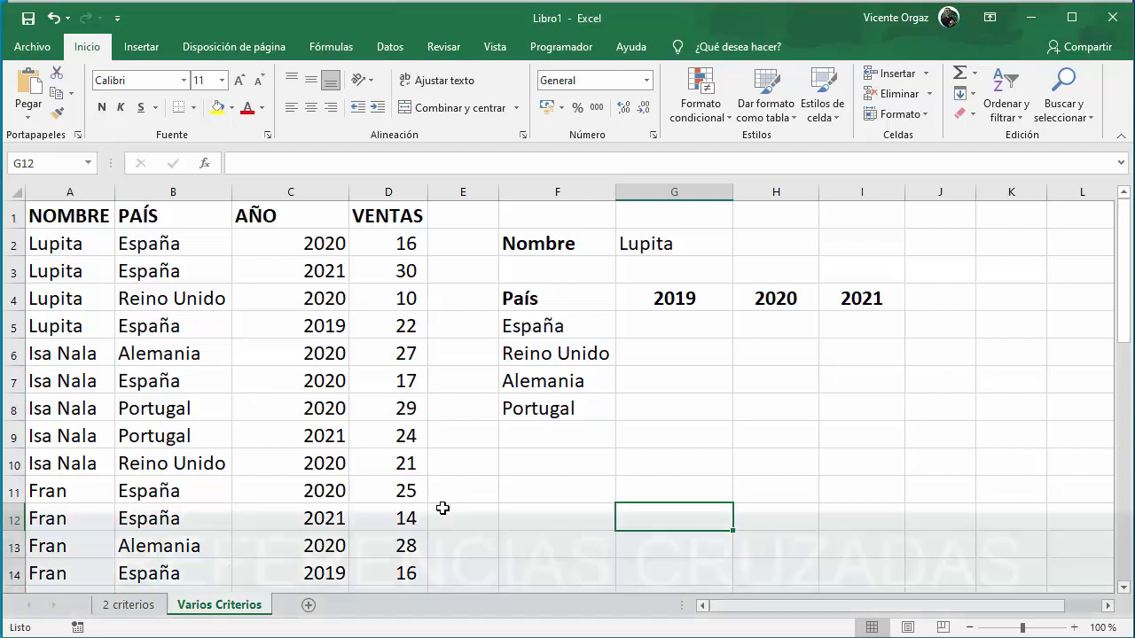
left_click(653, 247)
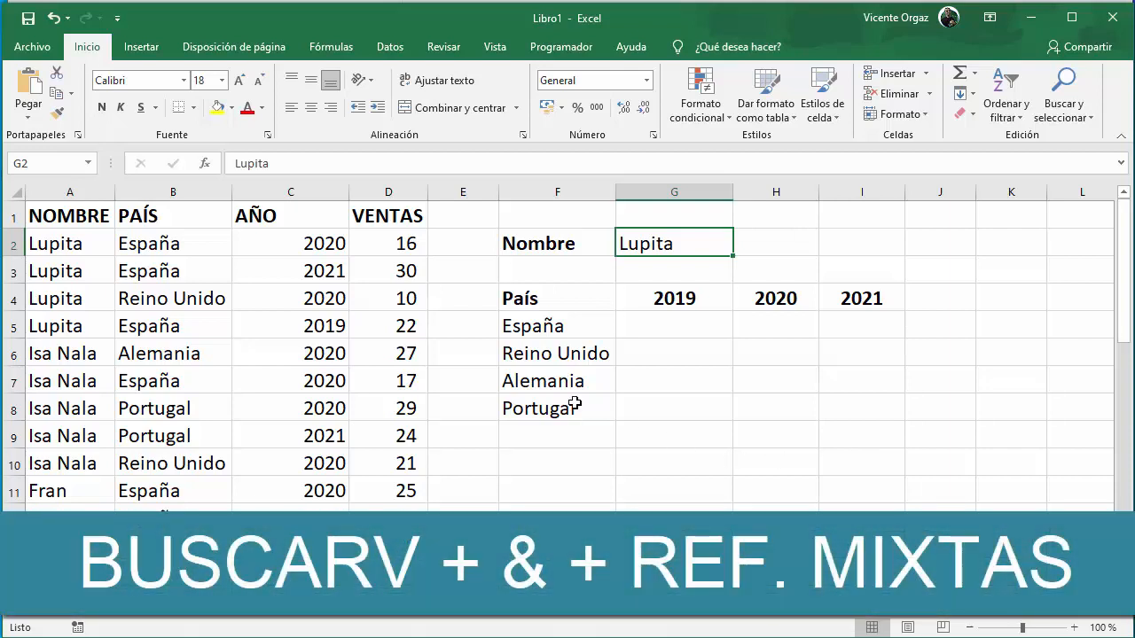
left_click(73, 197)
right_click(74, 197)
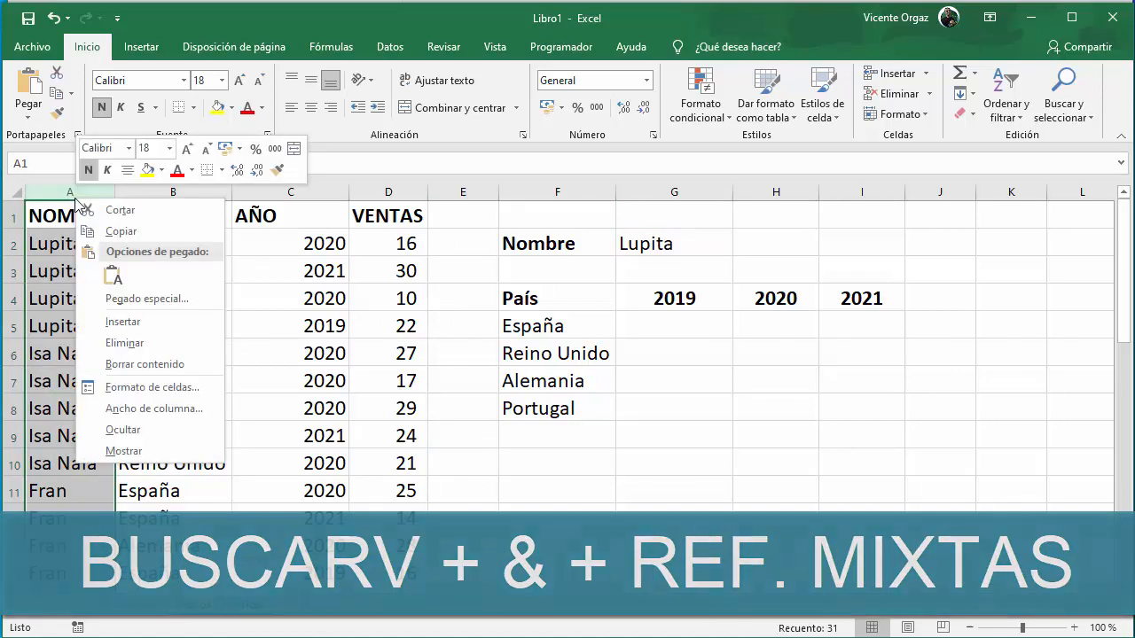
left_click(128, 326)
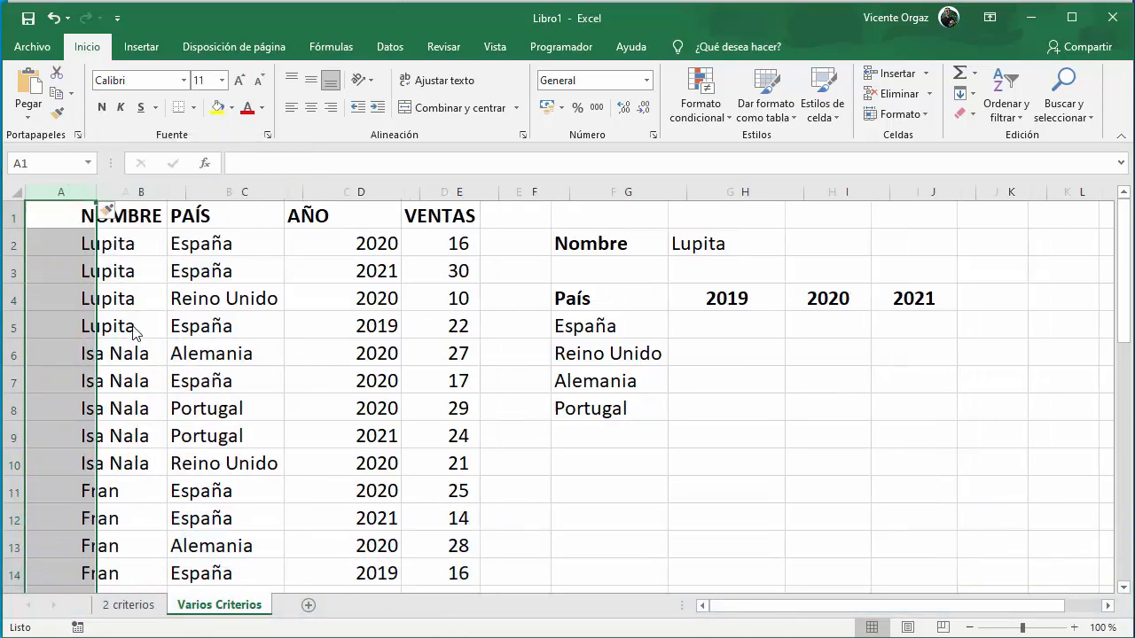
Concatenate name, country and year in A2 with =B2&C2&D2 and fill the formula down to the last data row
left_click(46, 246)
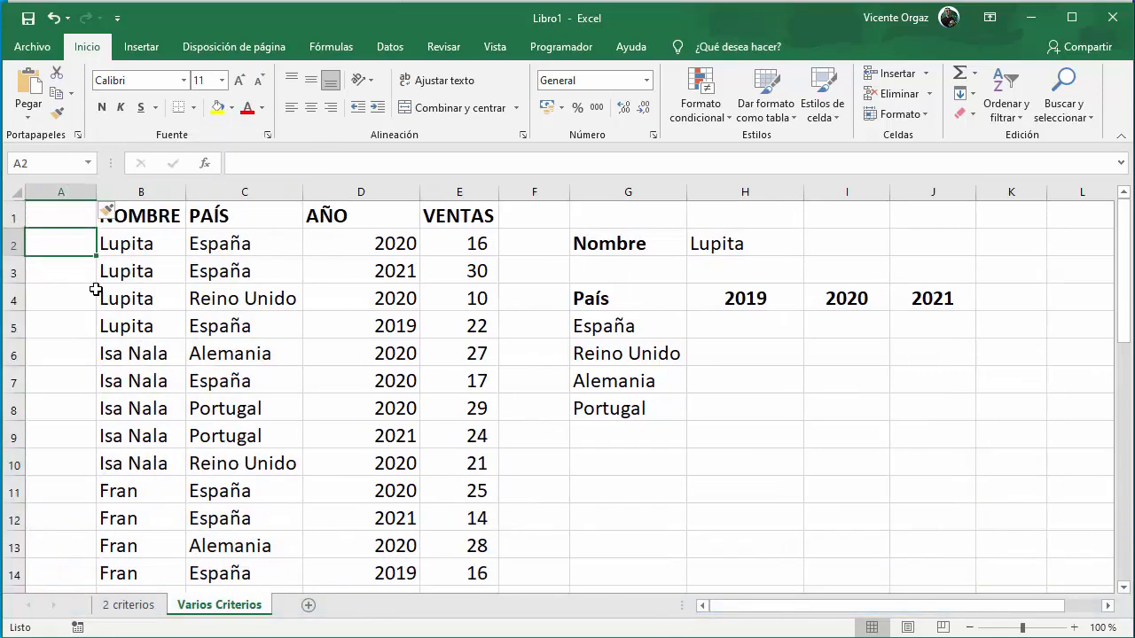
type("=")
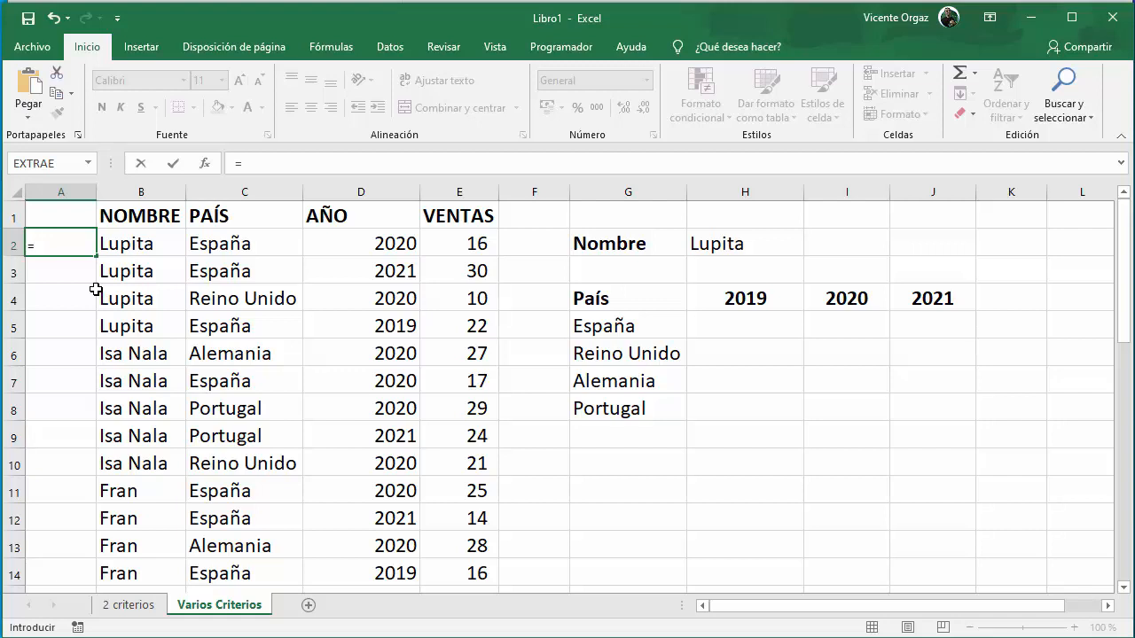
left_click(128, 248)
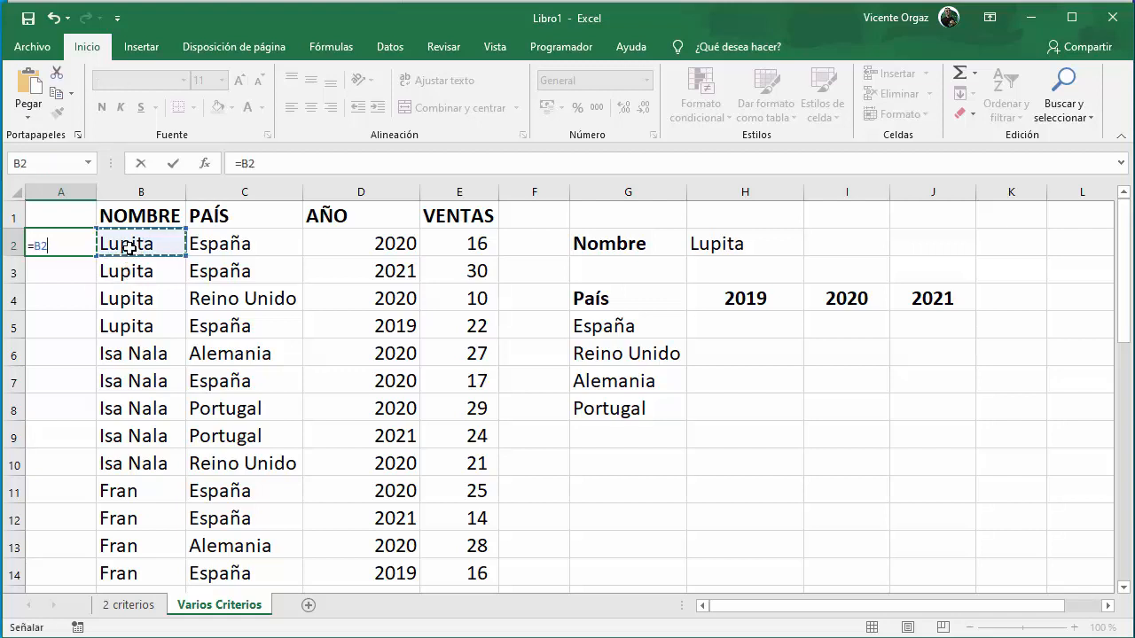
type("&")
left_click(204, 246)
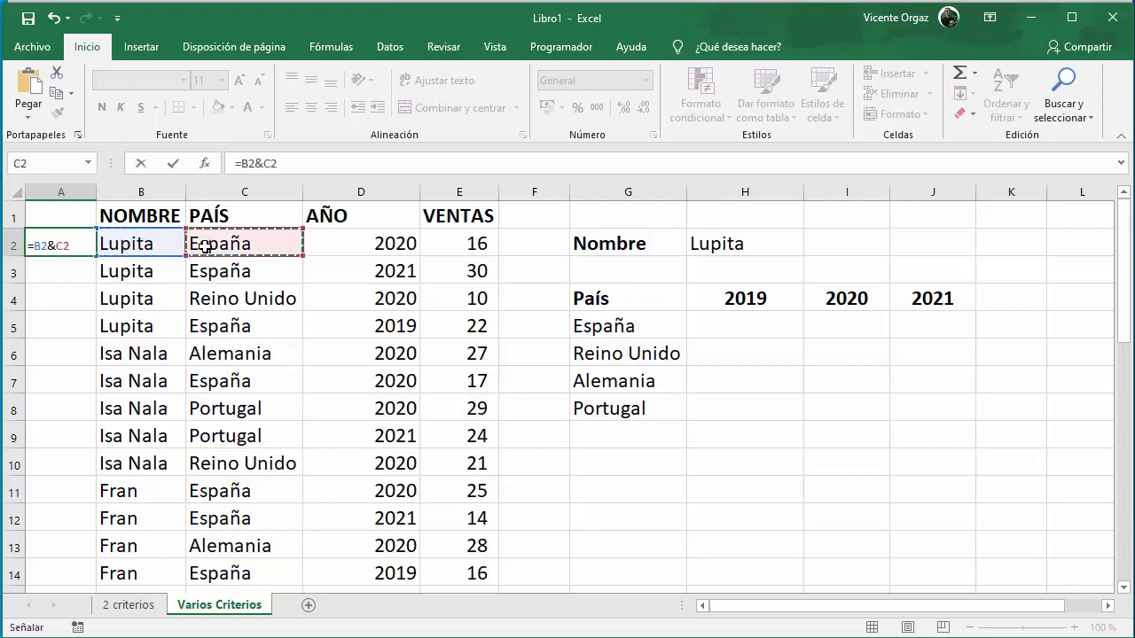
type("&")
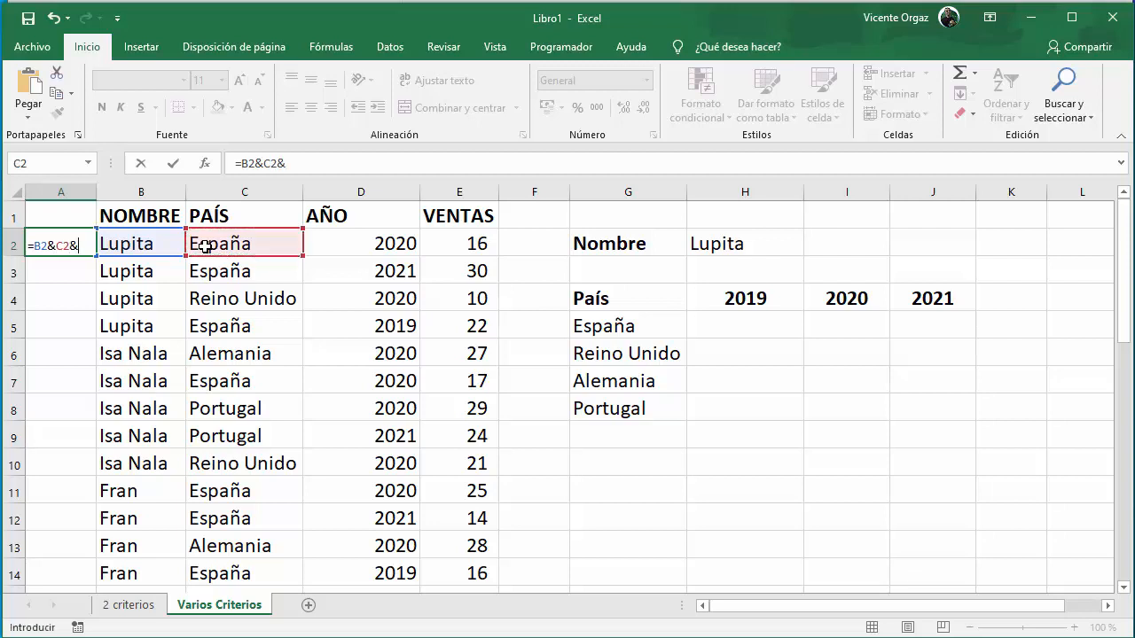
left_click(351, 237)
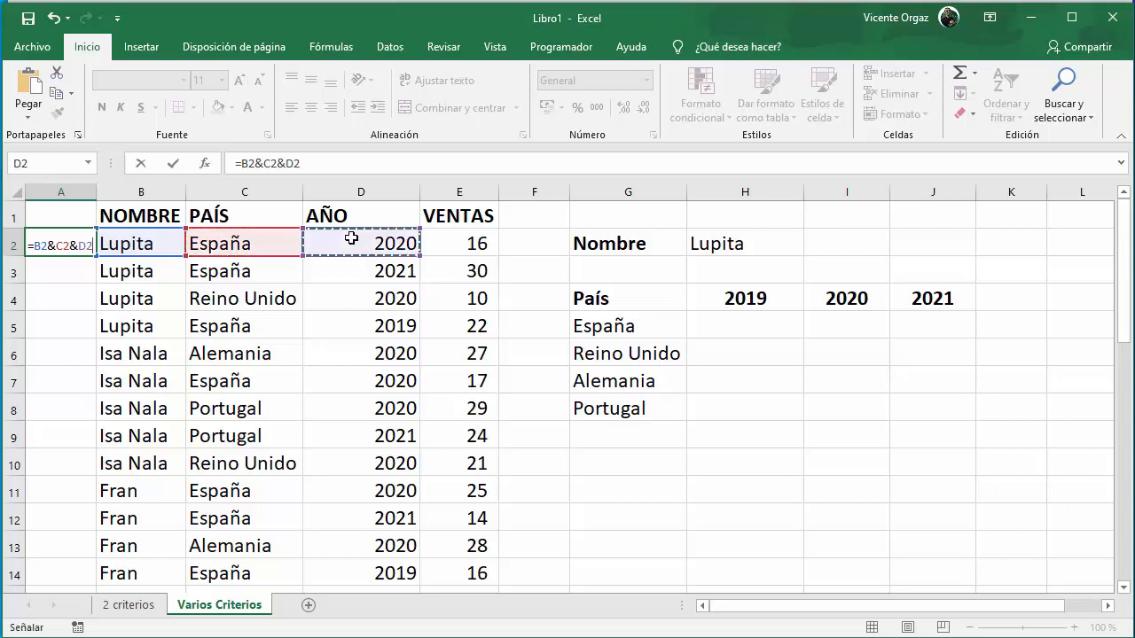
key("Return")
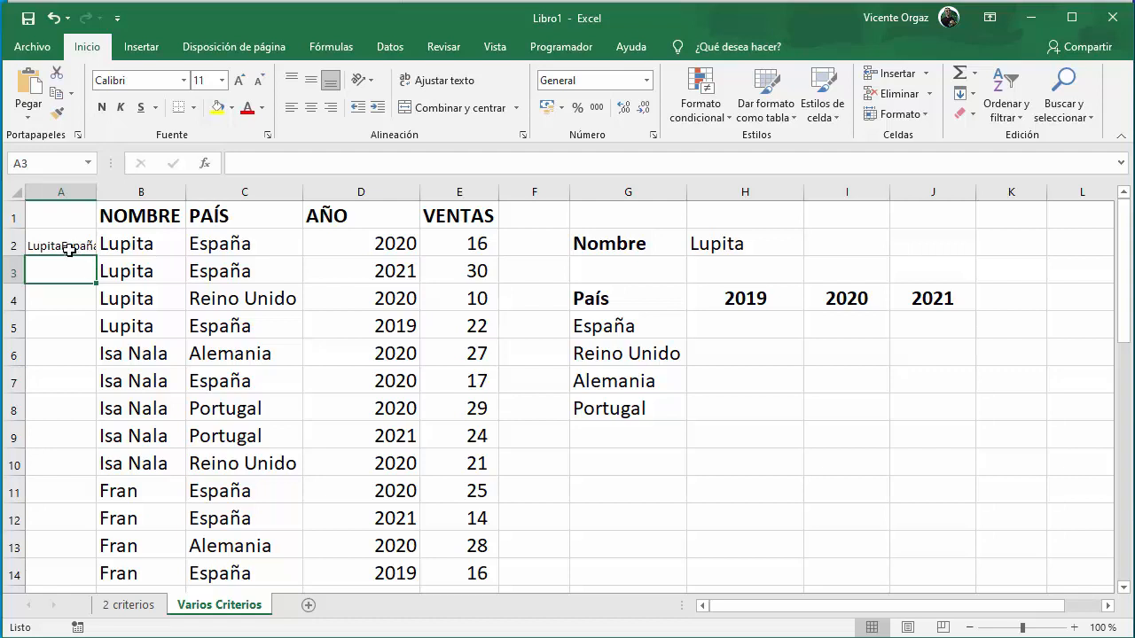
left_click(69, 248)
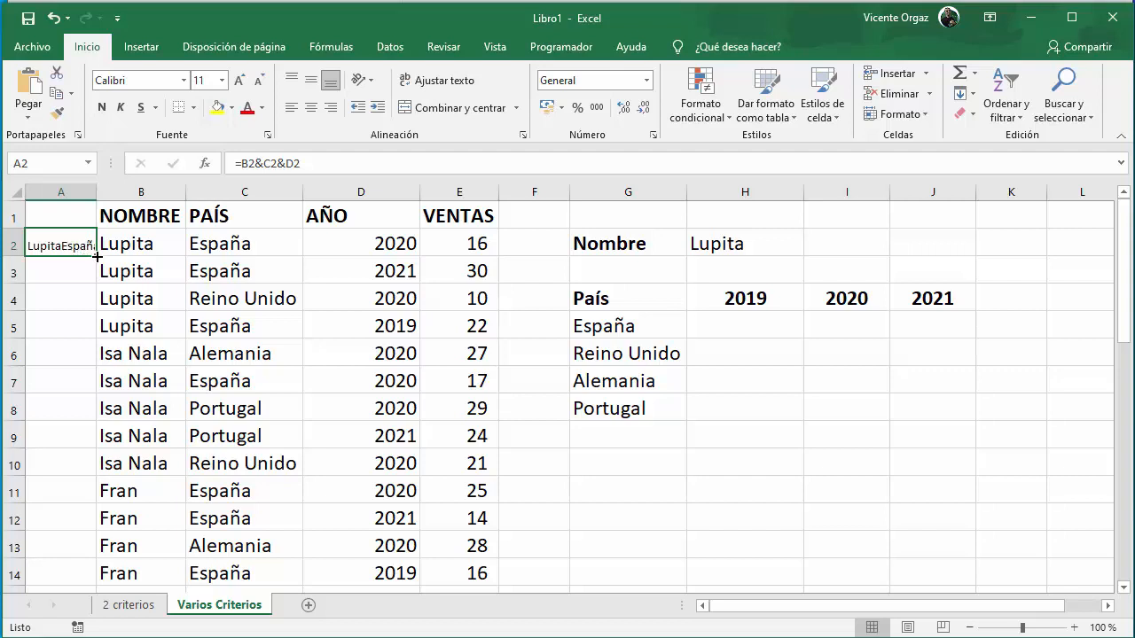
double_click(96, 256)
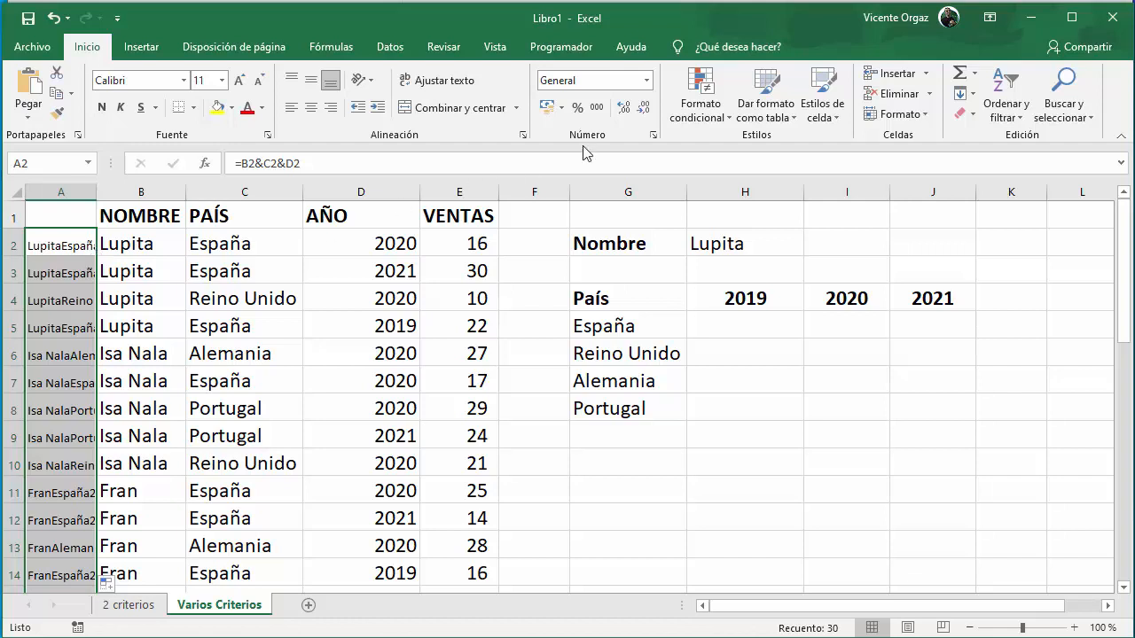
Hide the helper values in column A by applying the custom number format ;;; and deselect the range
left_click(646, 80)
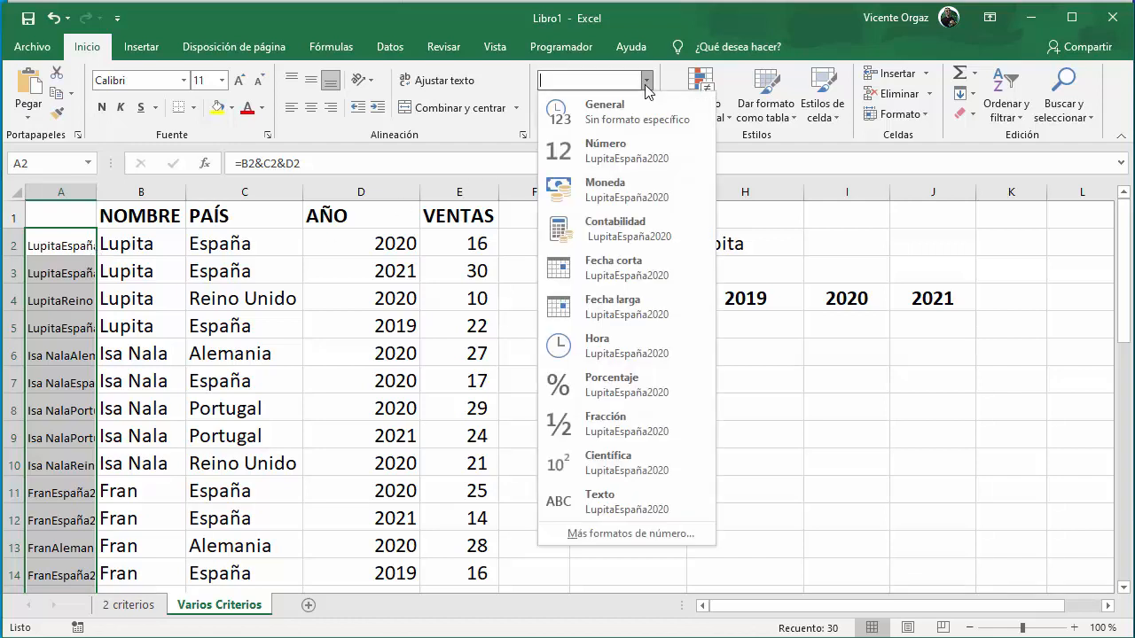
left_click(621, 535)
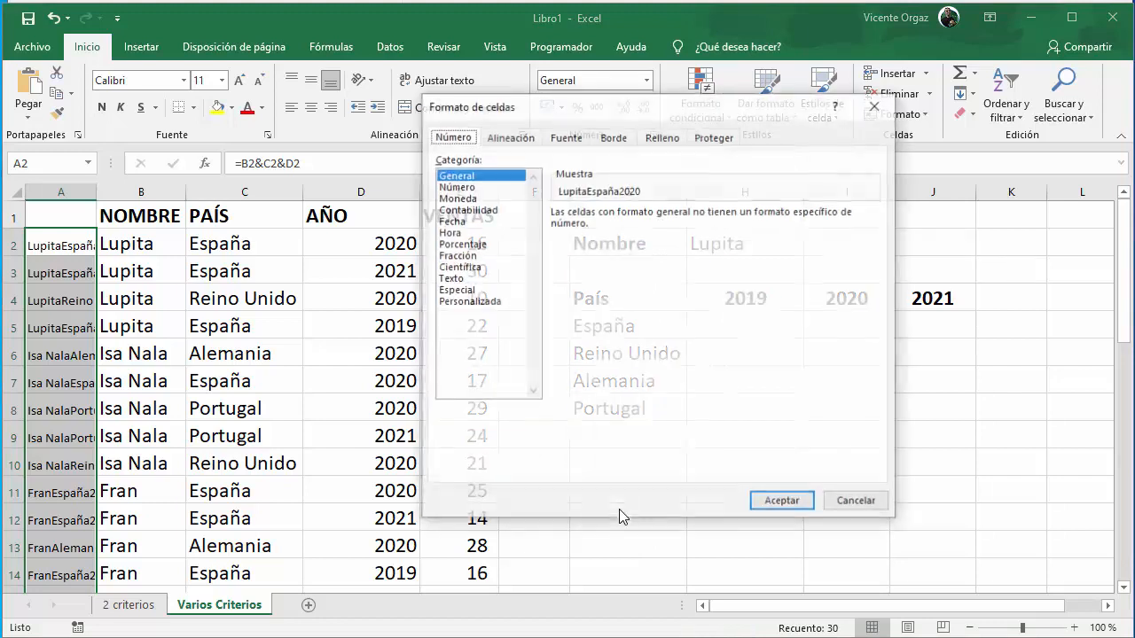
left_click(468, 302)
left_click_drag(615, 227, 512, 228)
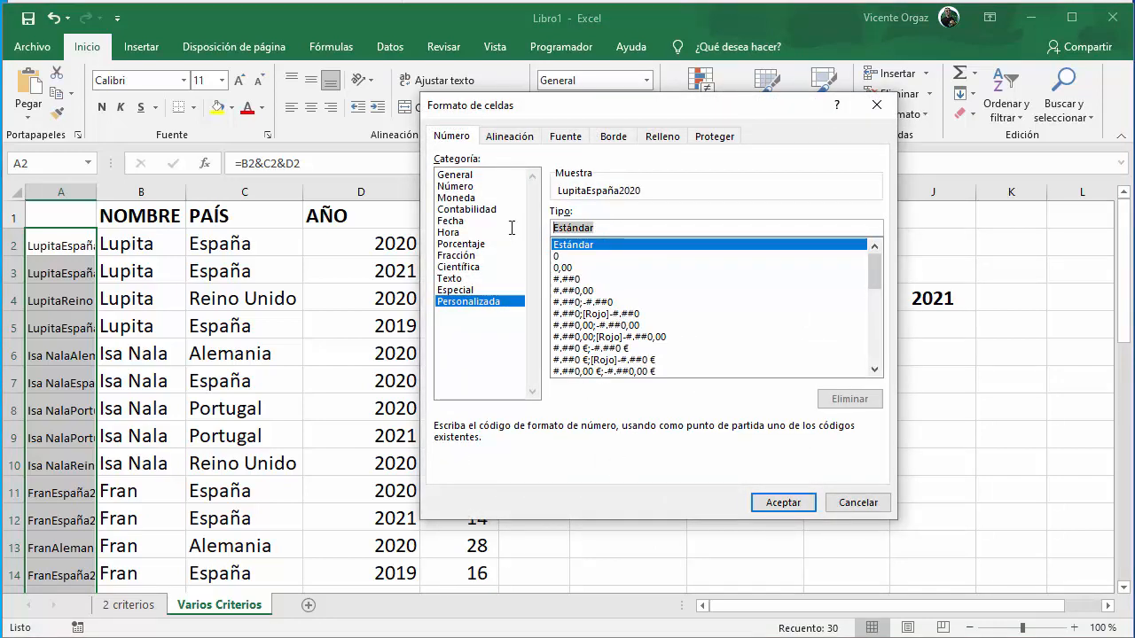
type(";;;")
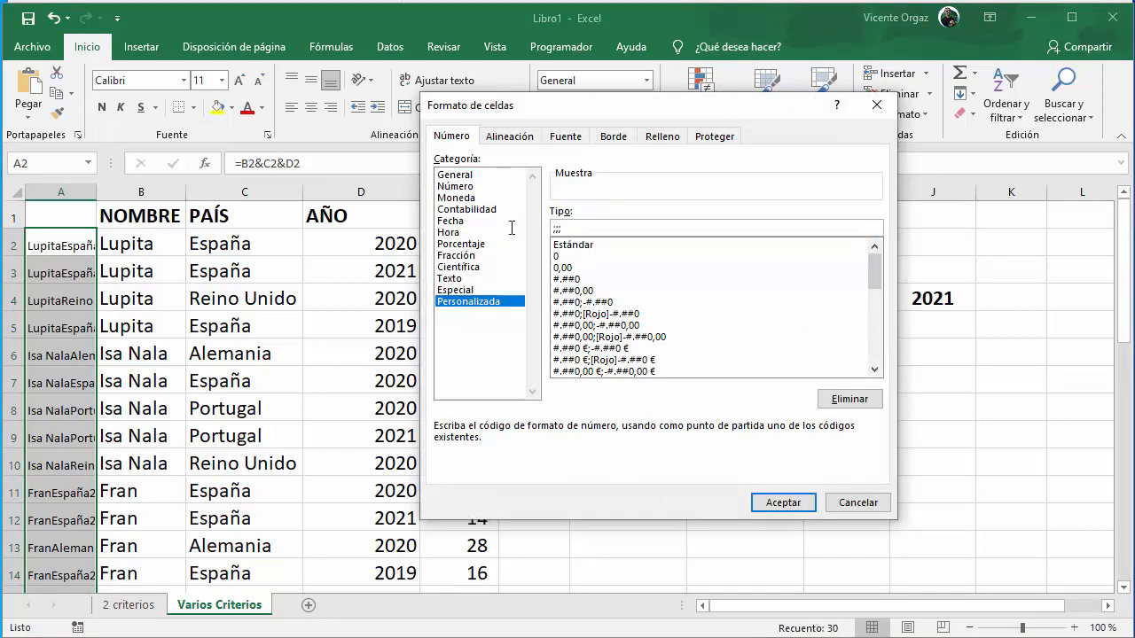
left_click(782, 502)
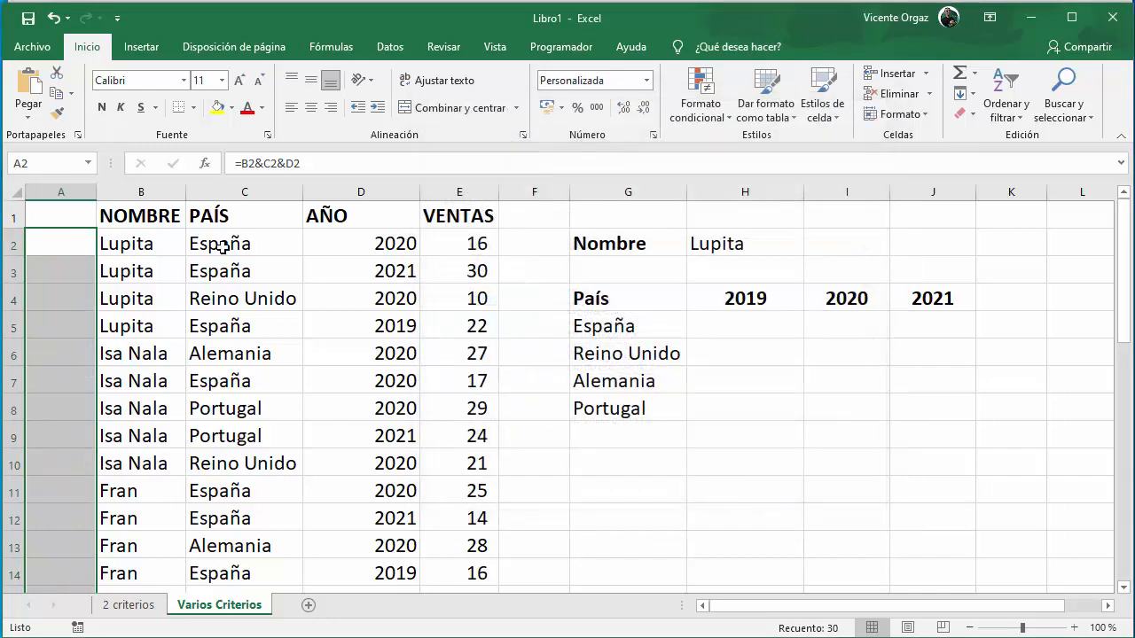
left_click(631, 505)
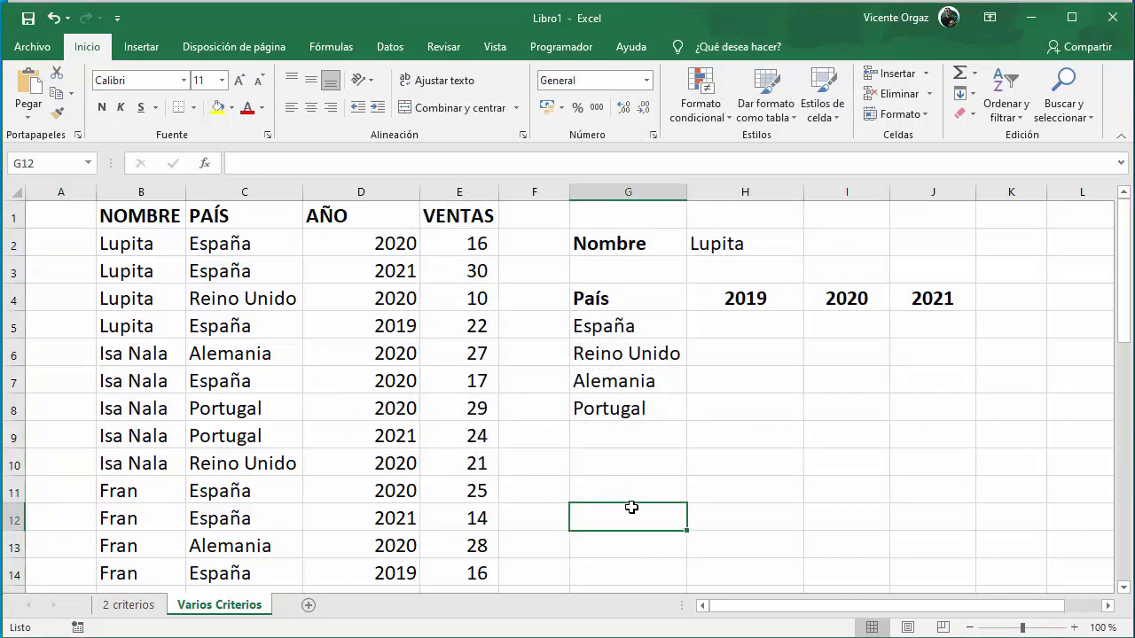
Start a BUSCARV formula in H5 whose lookup value concatenates name, country and year as H2&G5&H4
left_click(745, 326)
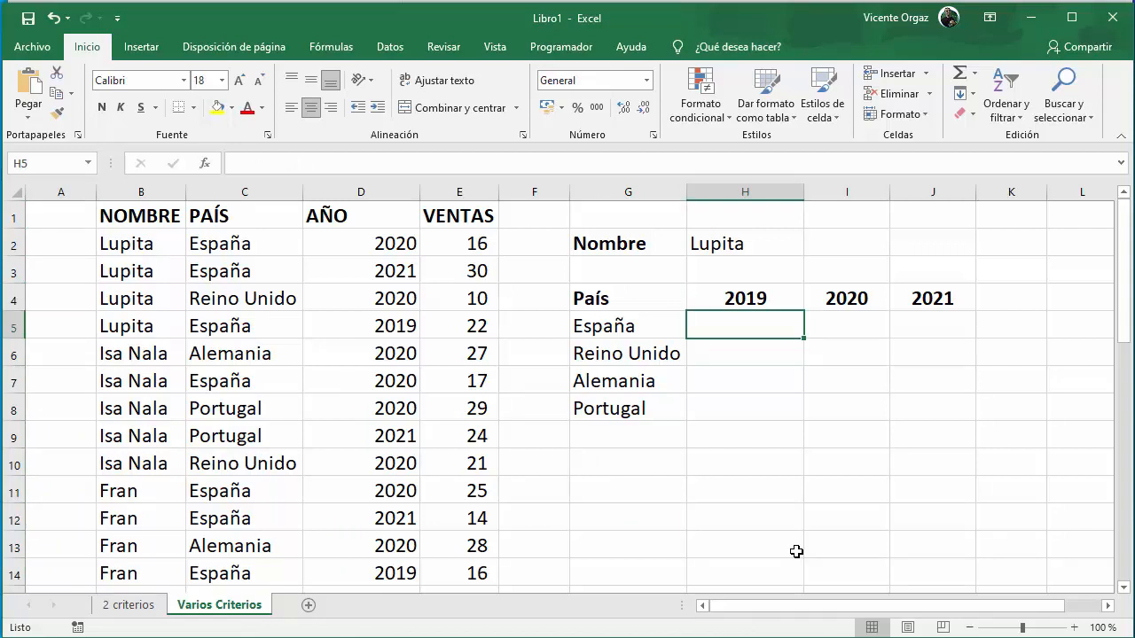
type("=buscav")
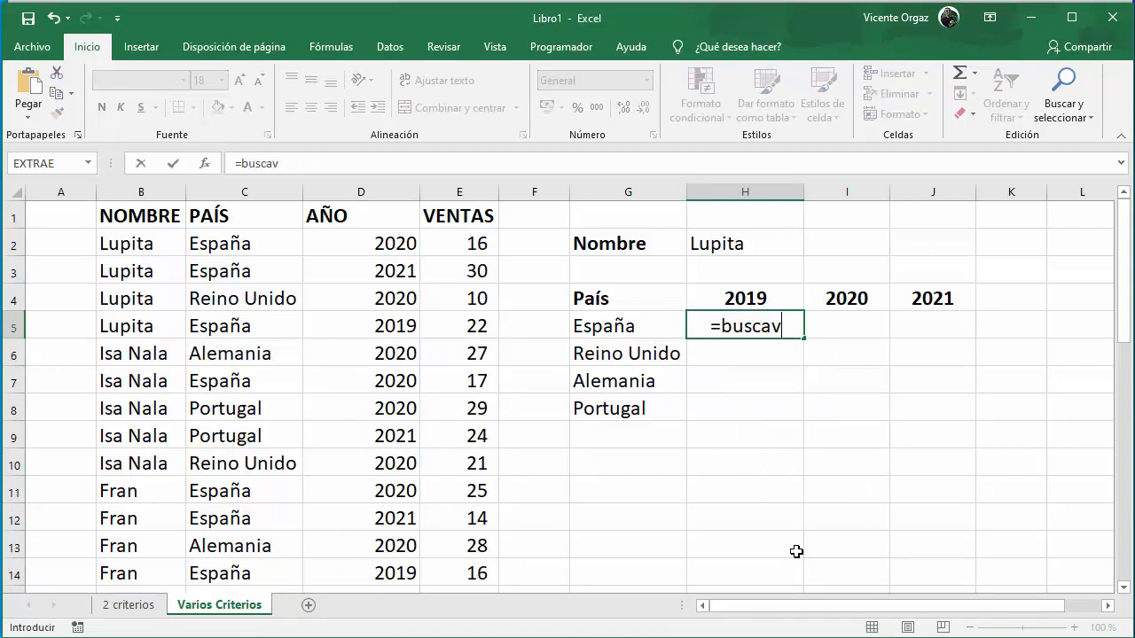
key("BackSpace")
type("rv")
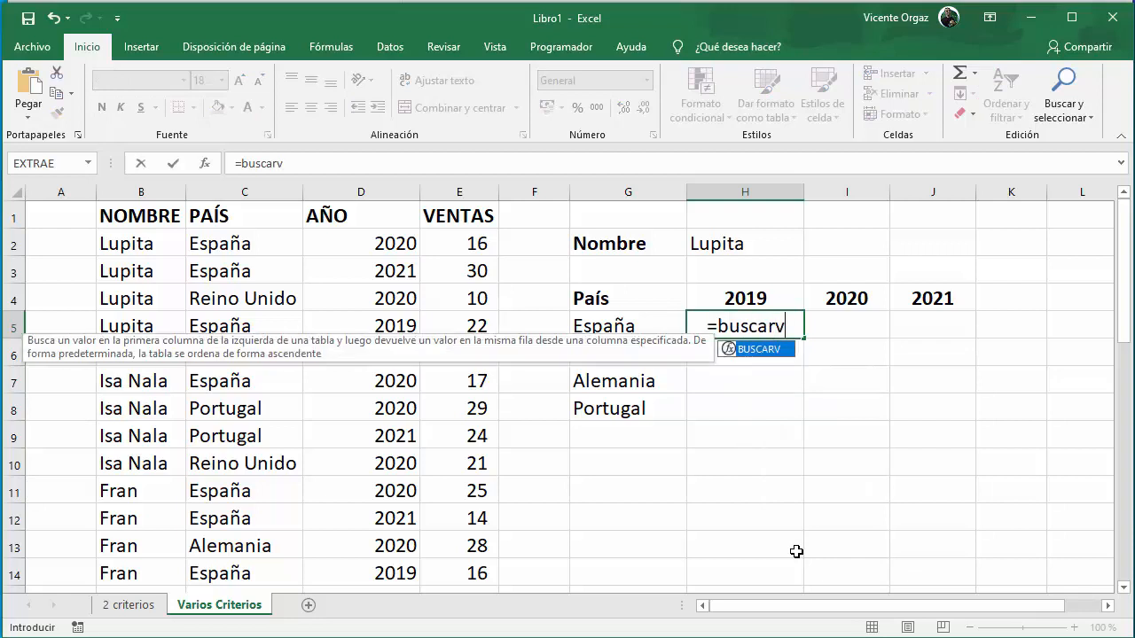
type("(")
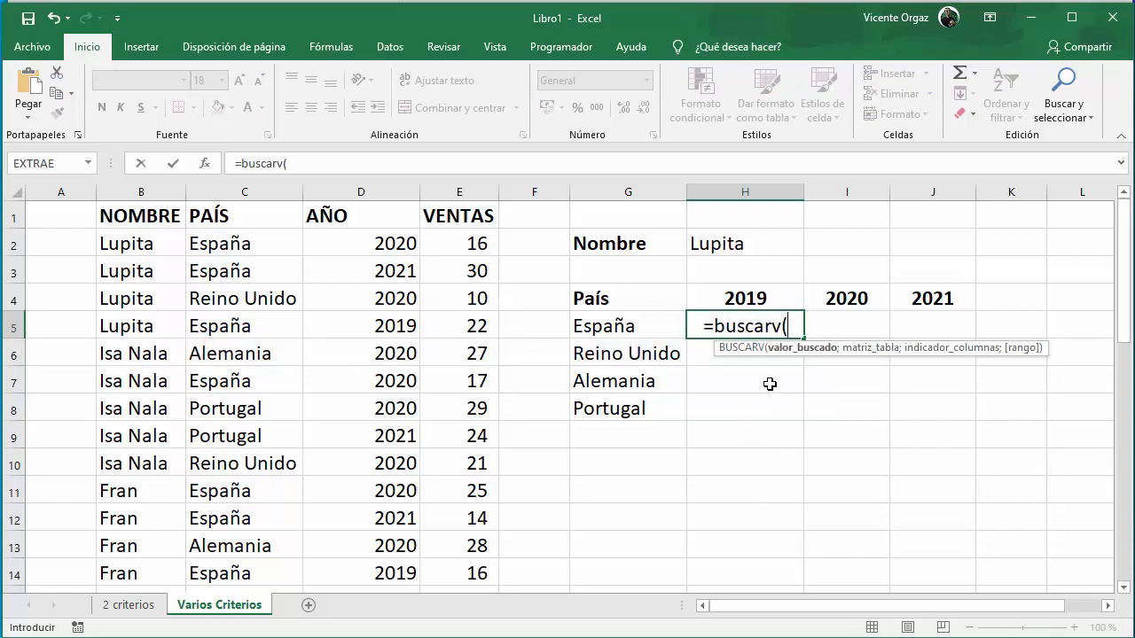
left_click(732, 247)
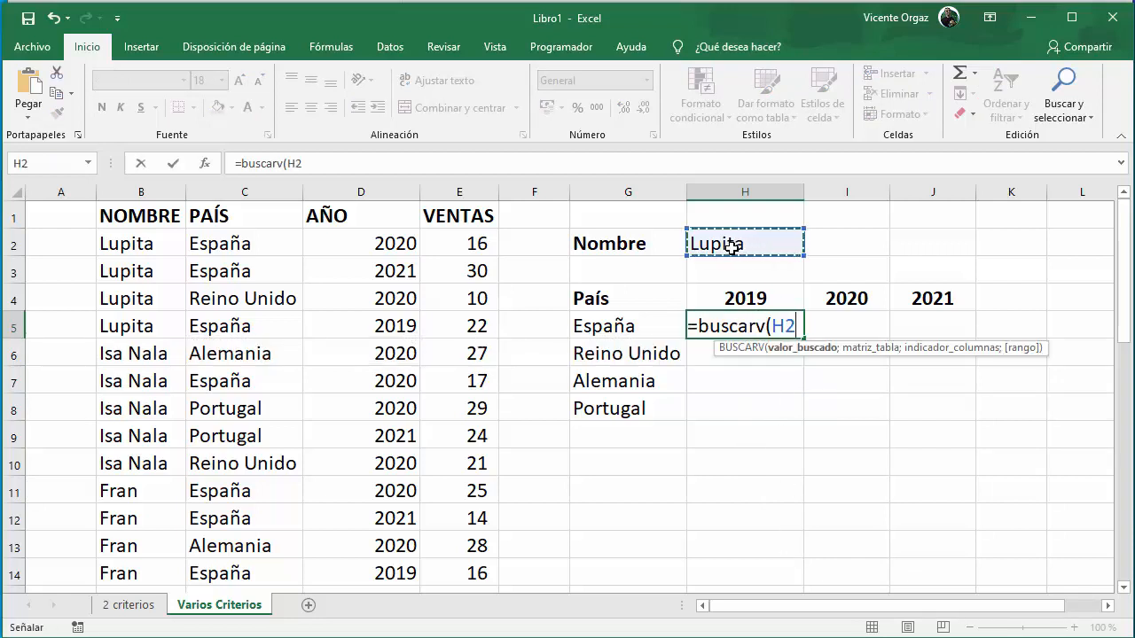
type("&")
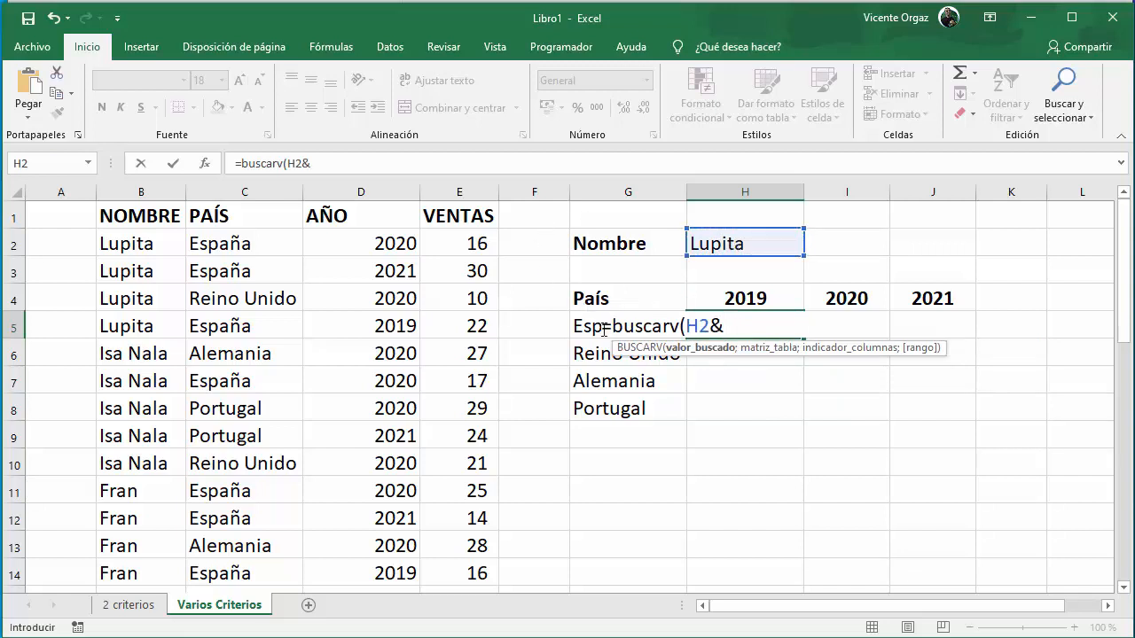
left_click(580, 327)
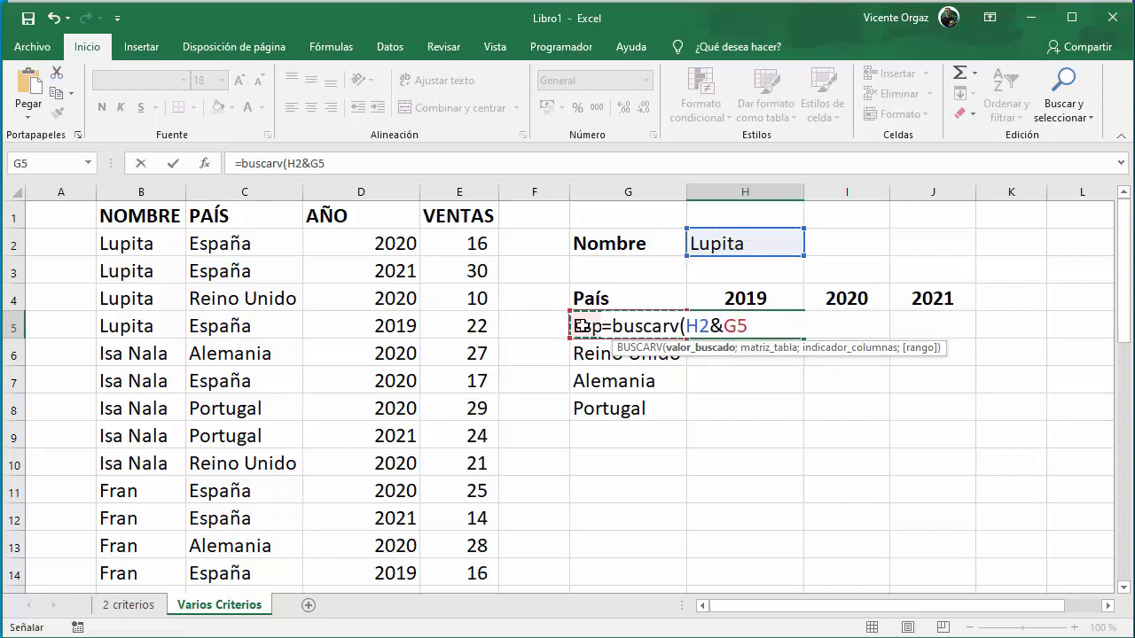
type("&")
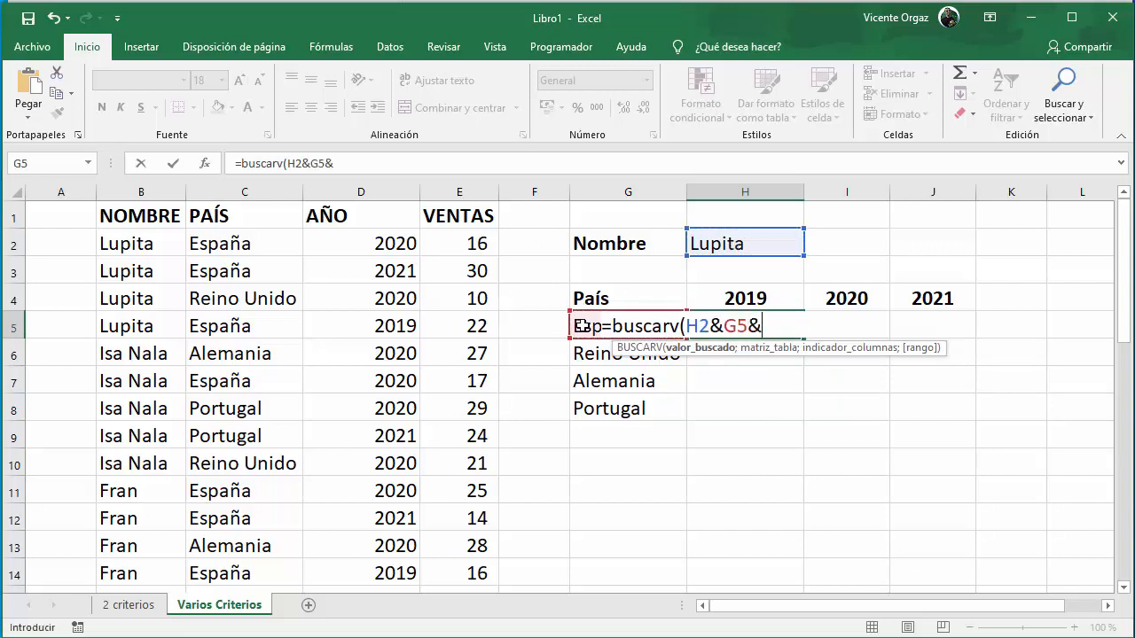
left_click(732, 298)
type(";")
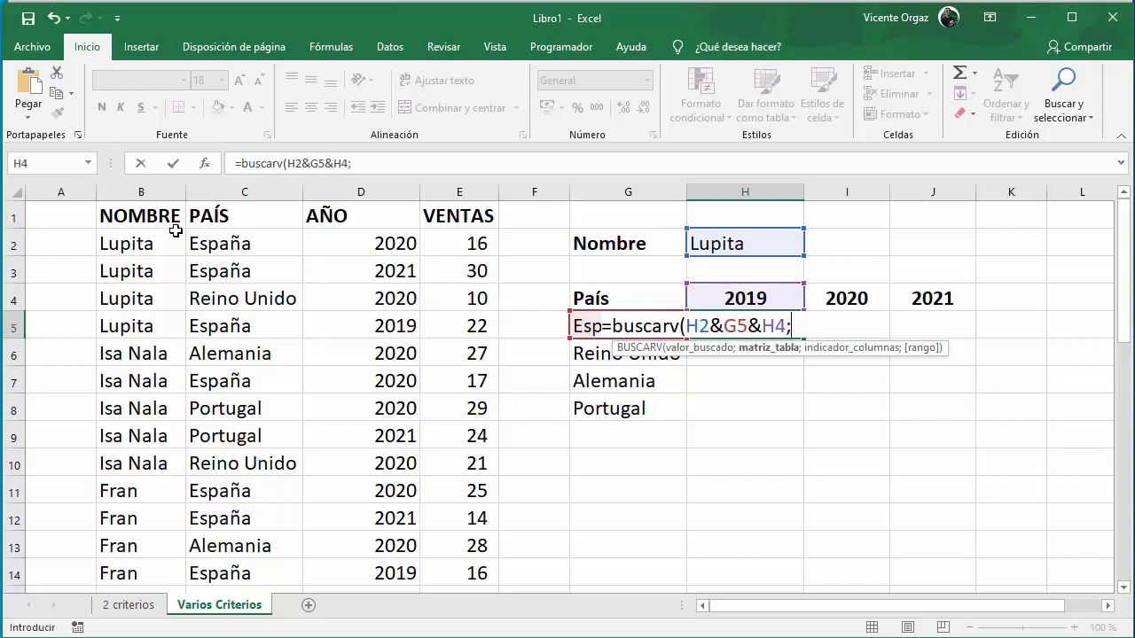
Complete the H5 BUSCARV formula with table range A1:E31, column index 5 and exact match FALSO
left_click_drag(135, 217, 482, 544)
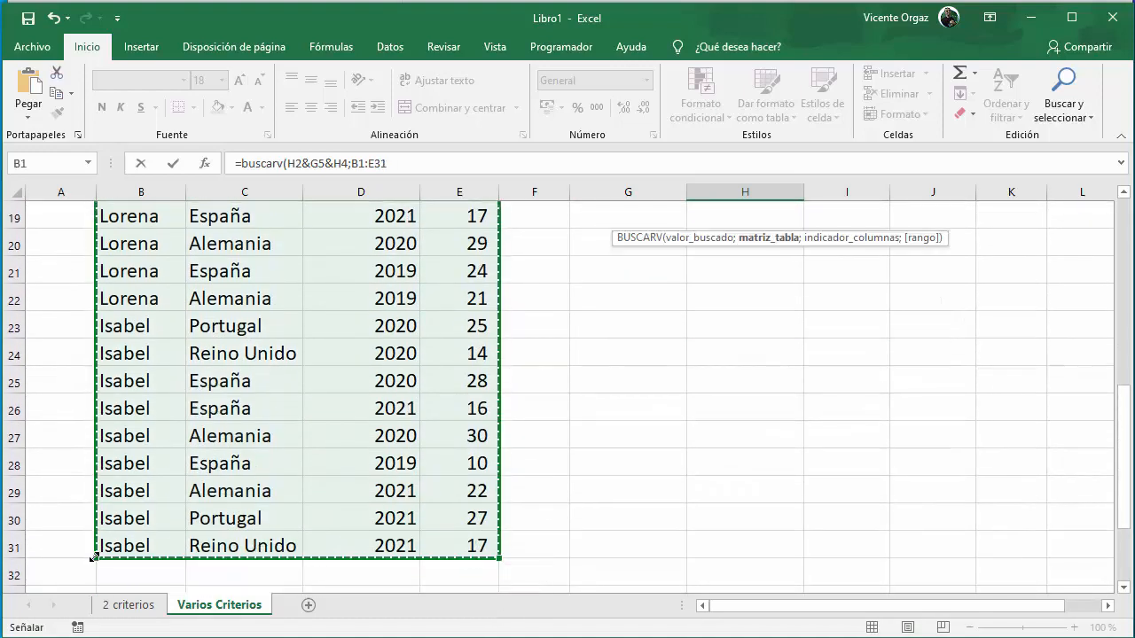
left_click_drag(92, 556, 38, 544)
scroll(747, 485, "up", 4)
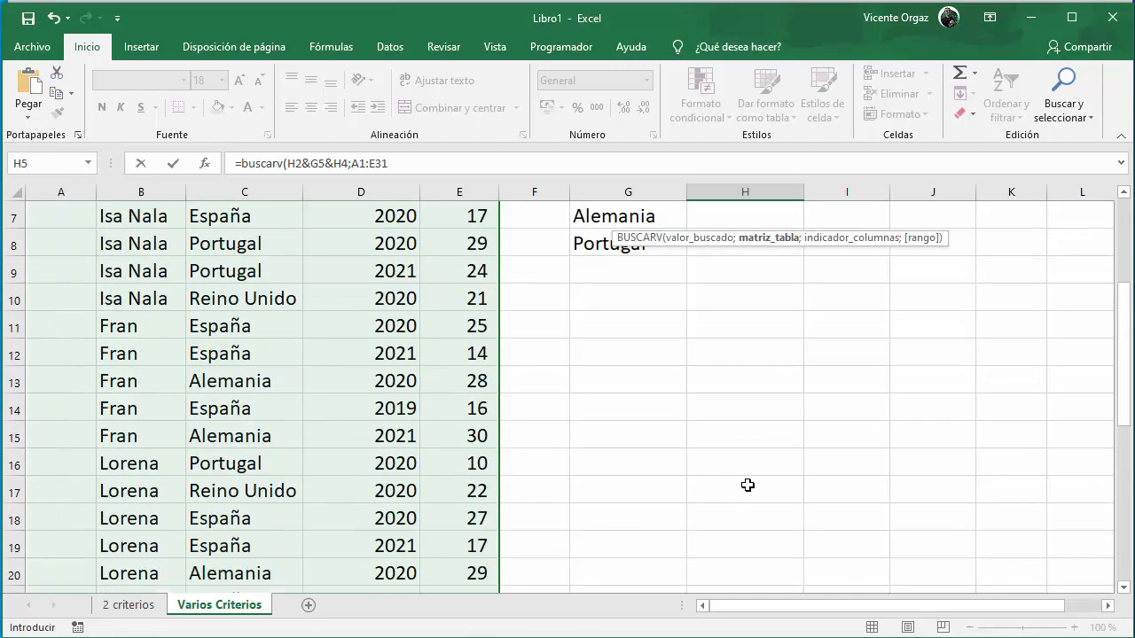
scroll(747, 485, "up", 2)
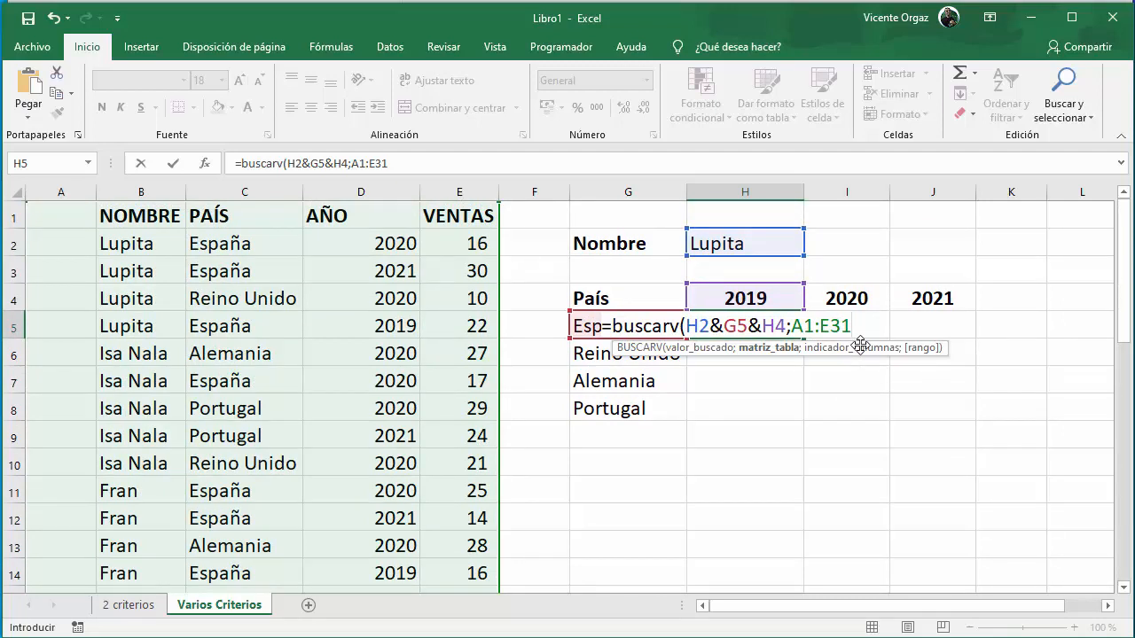
type(";")
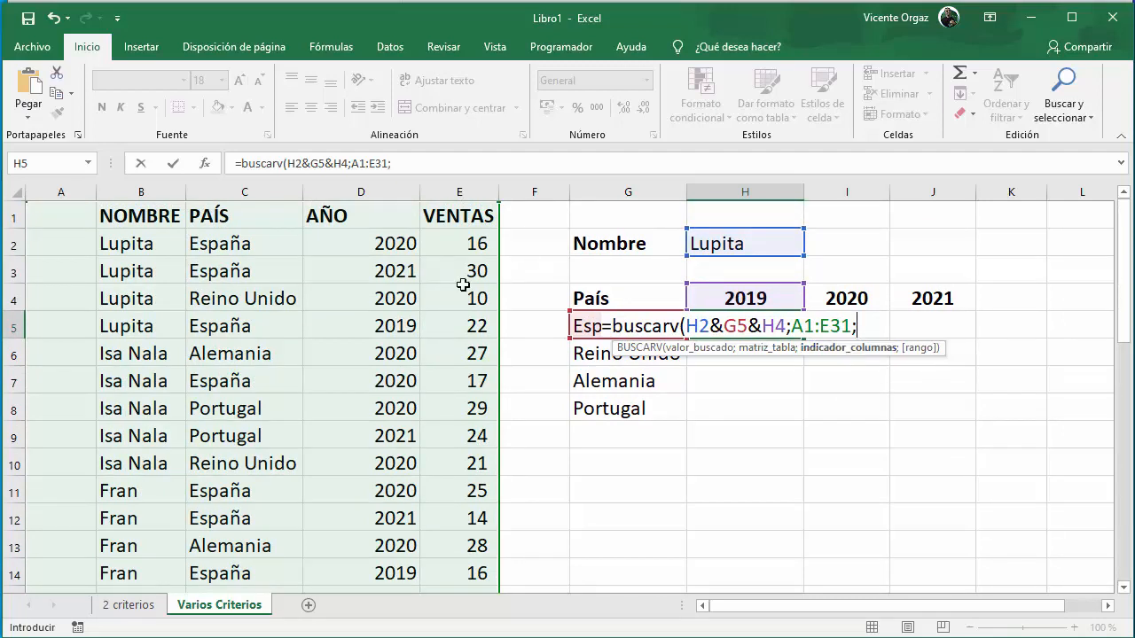
type("5;fal")
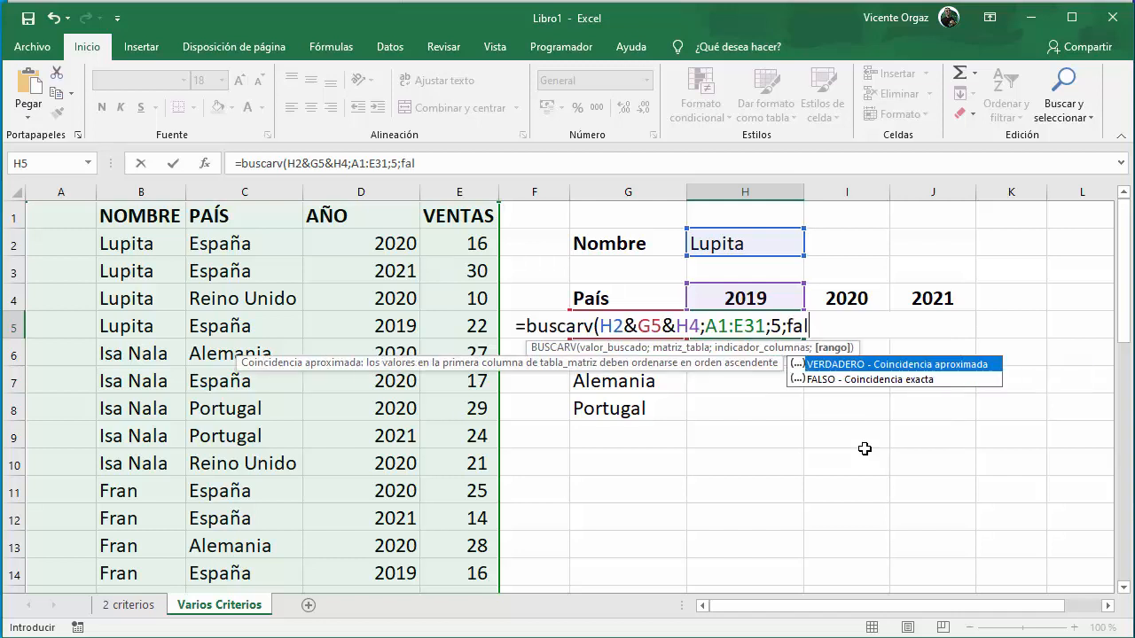
type("so)")
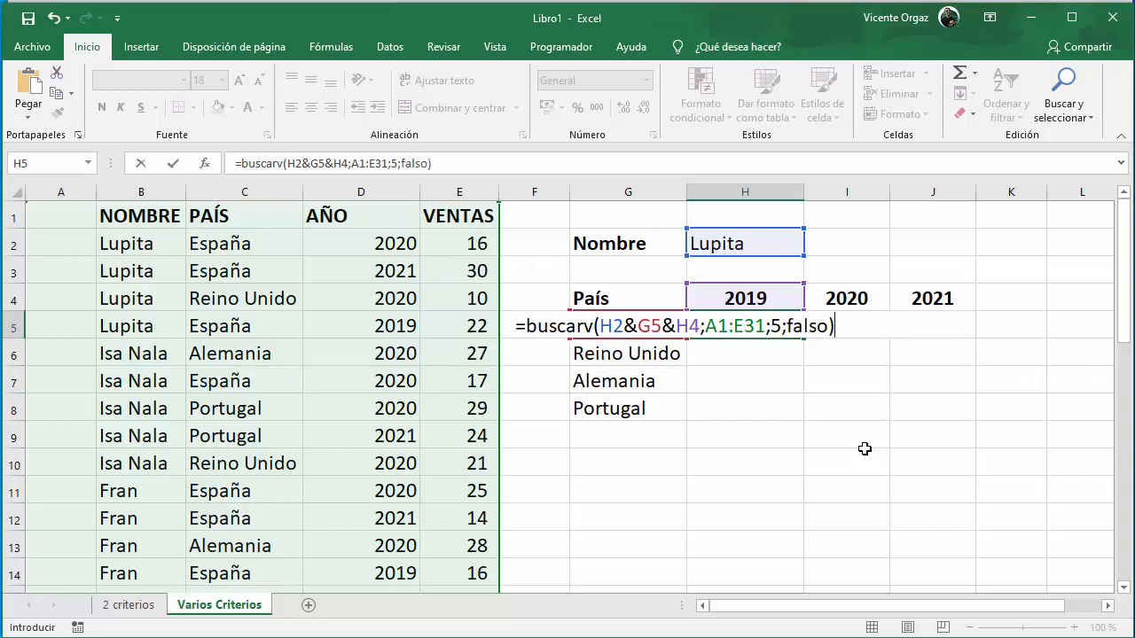
key("Return")
Compare the H5 result with the matching source sales value in E5
left_click(754, 324)
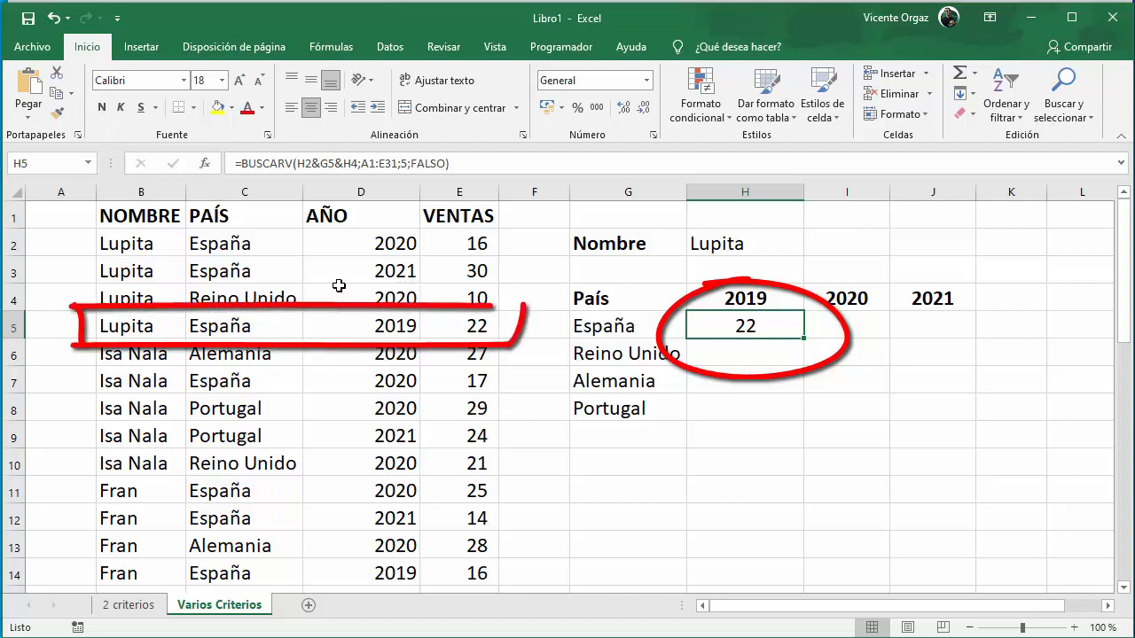
left_click(465, 327)
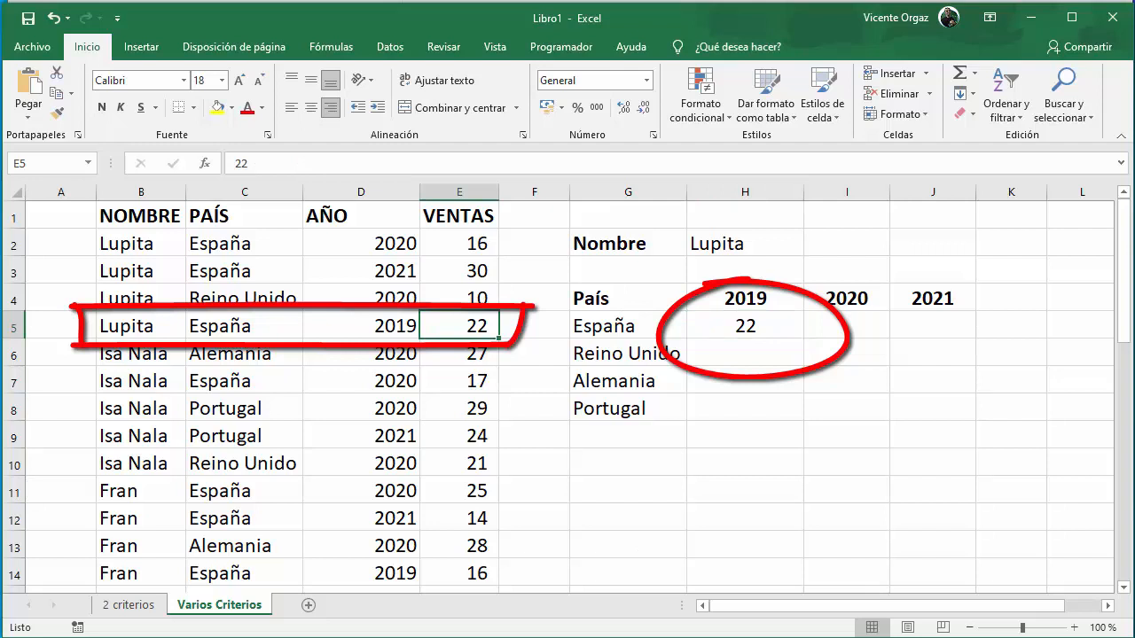
left_click(866, 567)
Anchor the lookup references in the H5 formula as $H$2&$G5&H$4
left_click(753, 326)
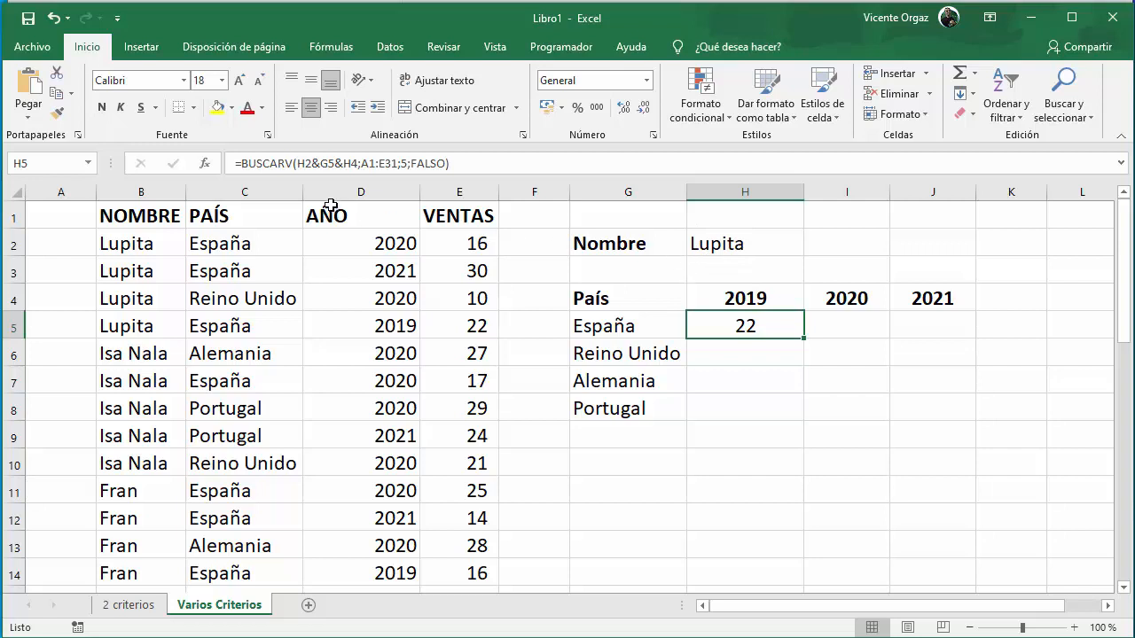
left_click(303, 163)
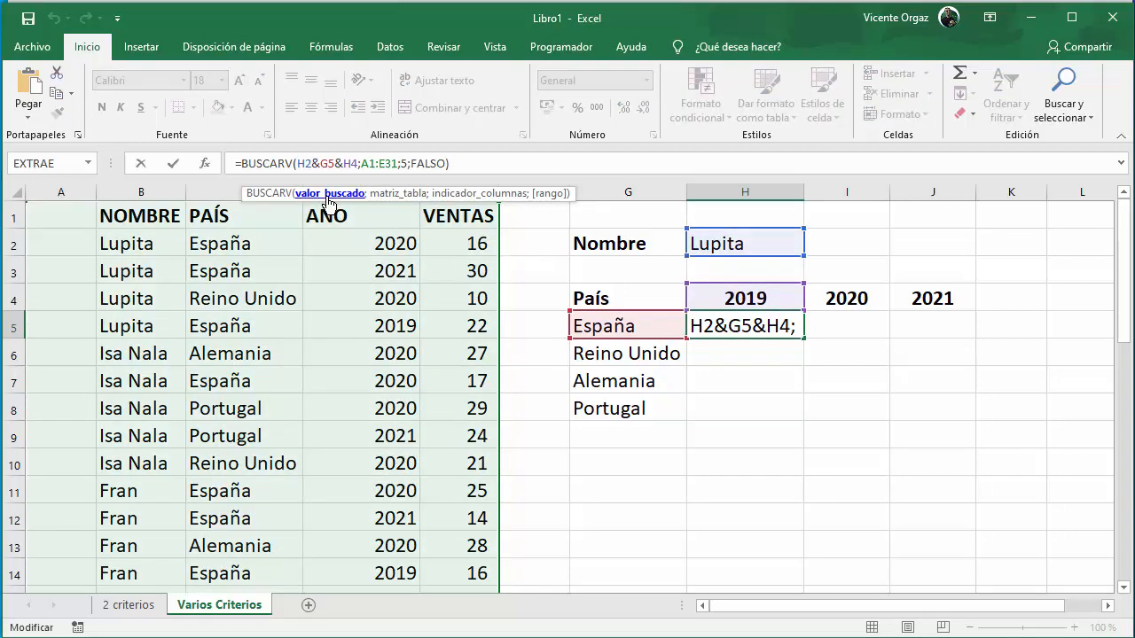
key("Left")
type("$H")
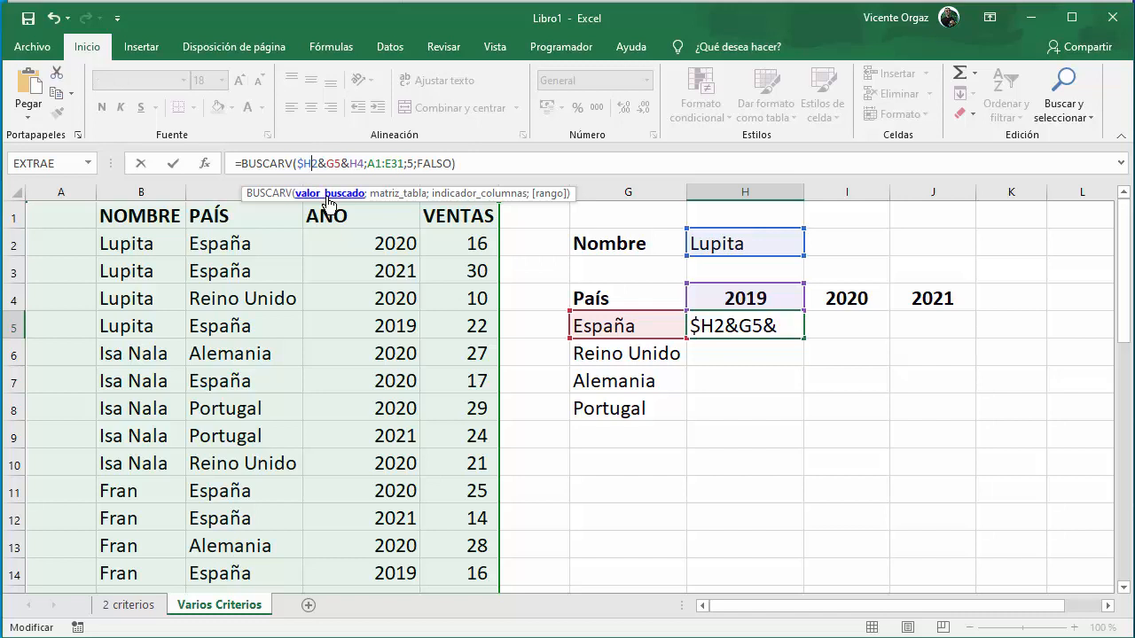
type("$")
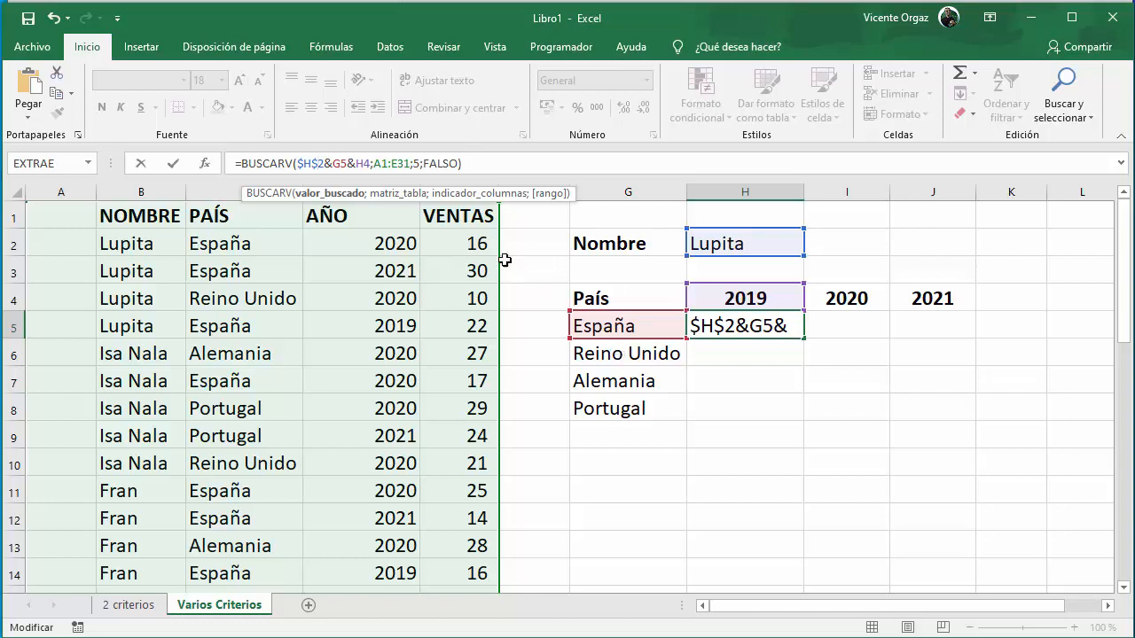
left_click(333, 163)
type("$")
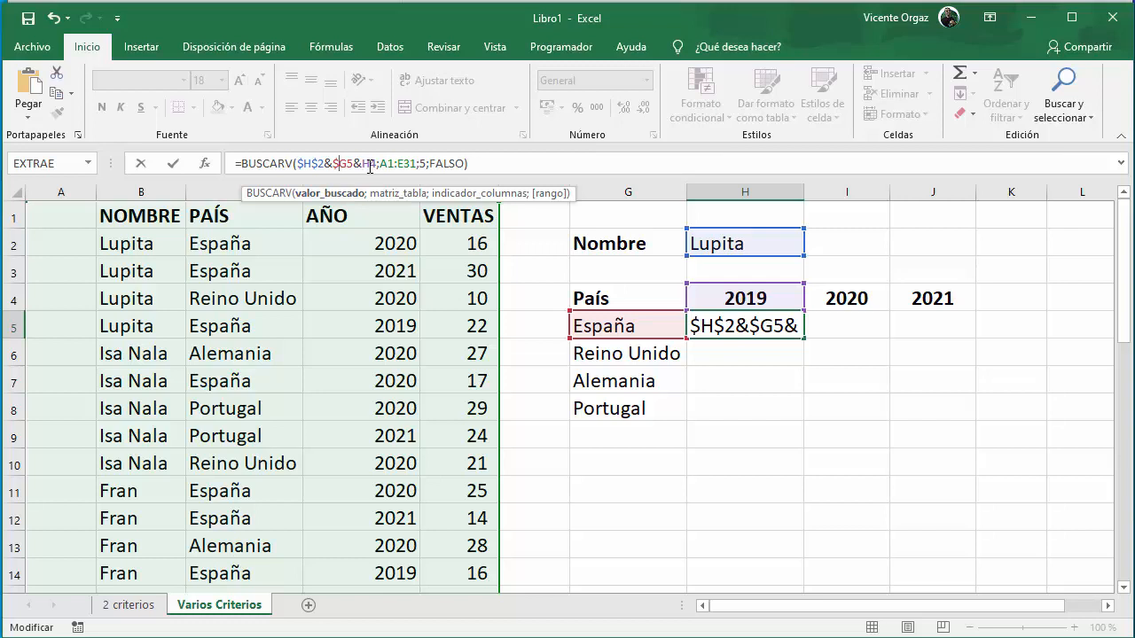
key("Right")
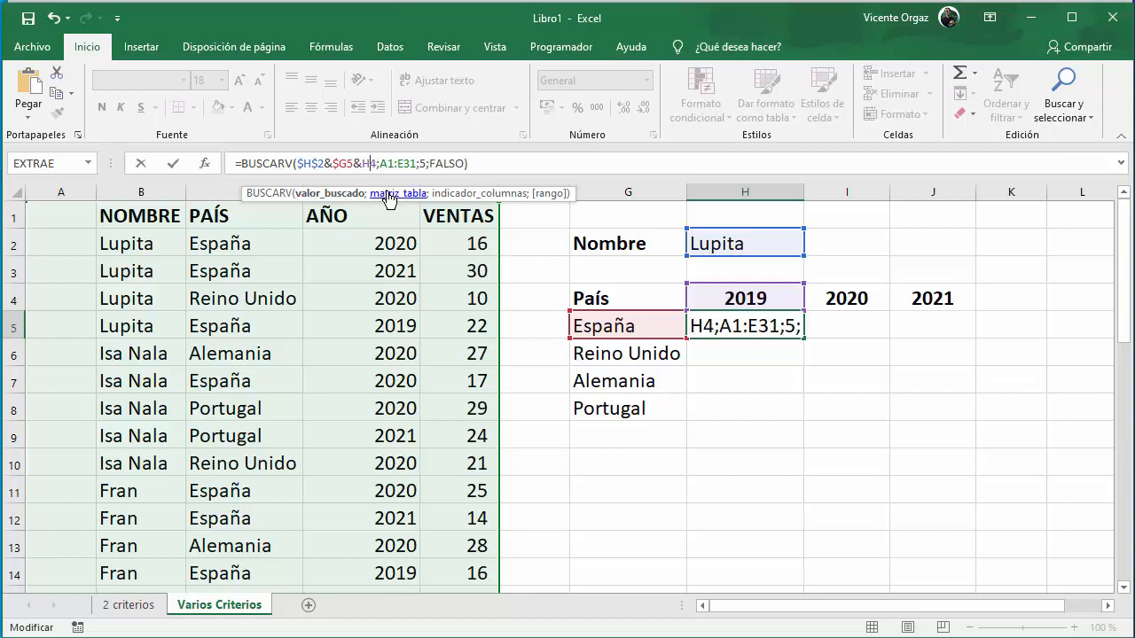
type("$")
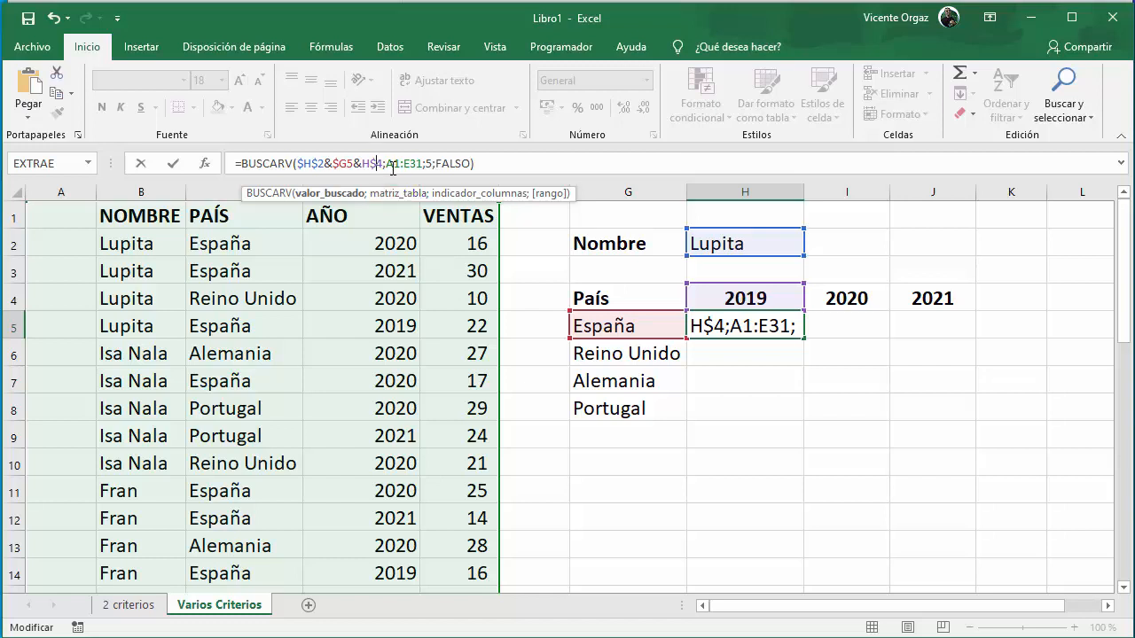
Make the table range in the H5 formula absolute as $A$1:$E$31 and enter the formula
key("Right")
key("Right")
key("Right")
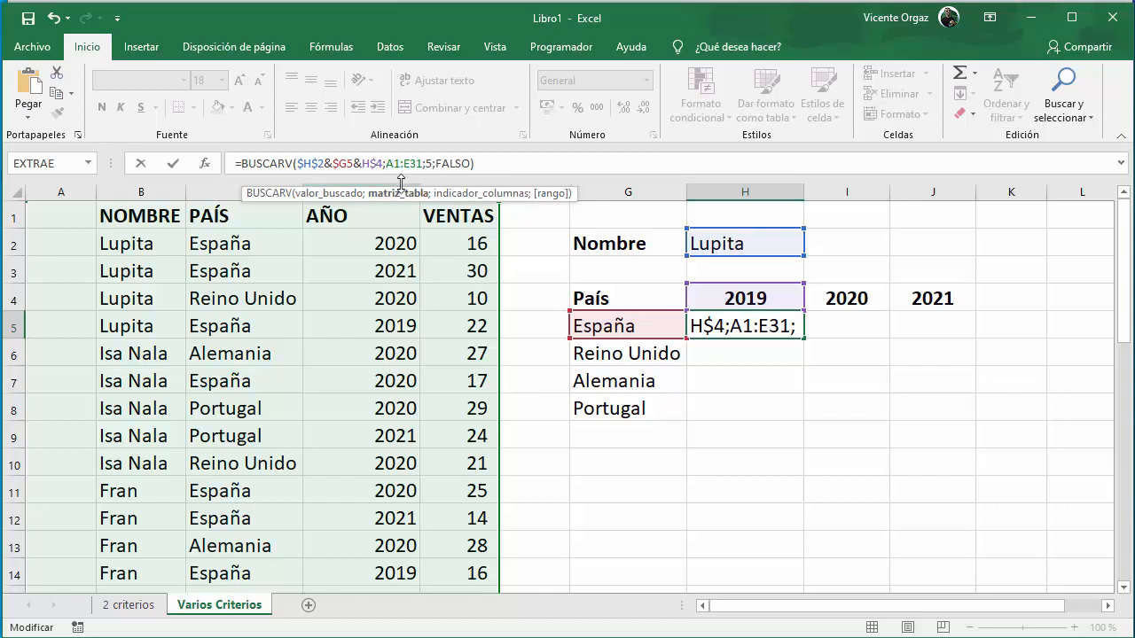
type("$H")
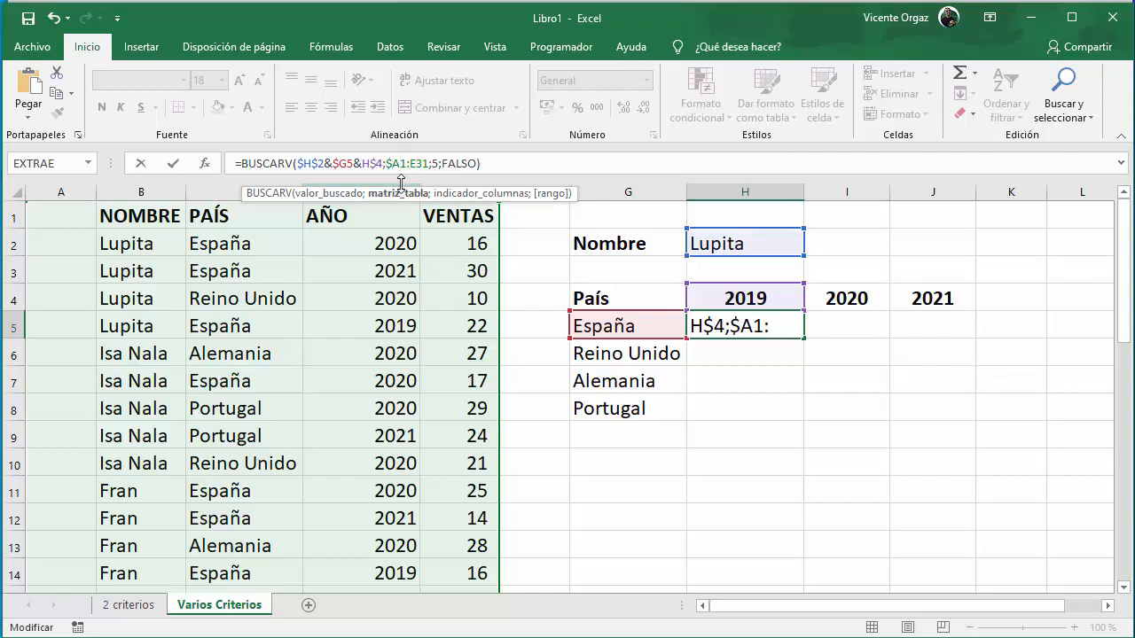
type("$")
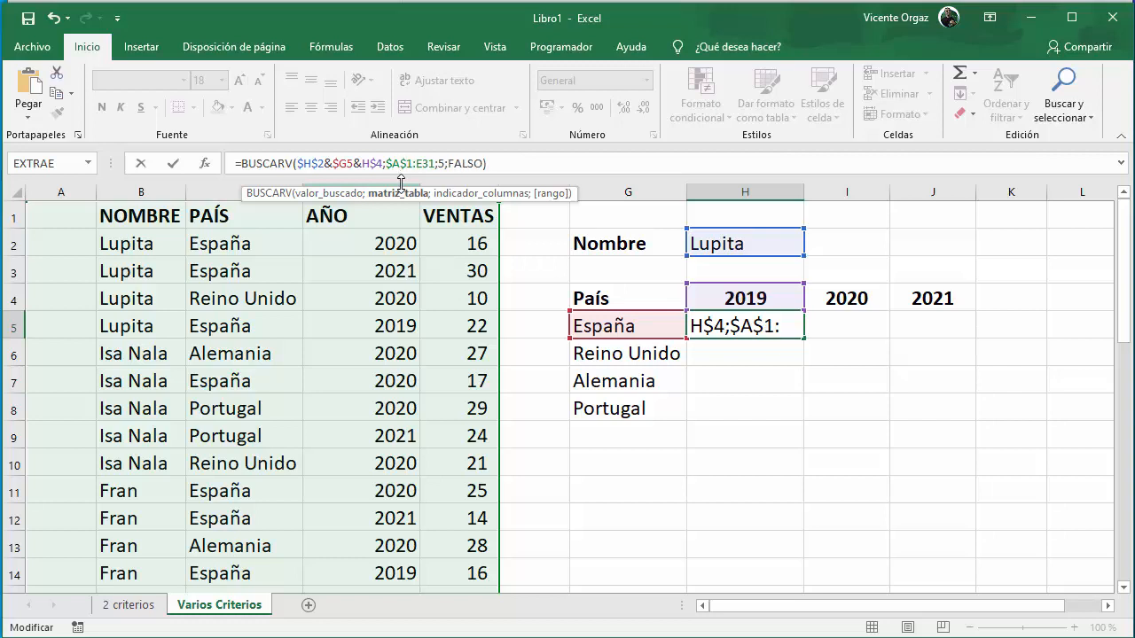
key("Right")
type("$H")
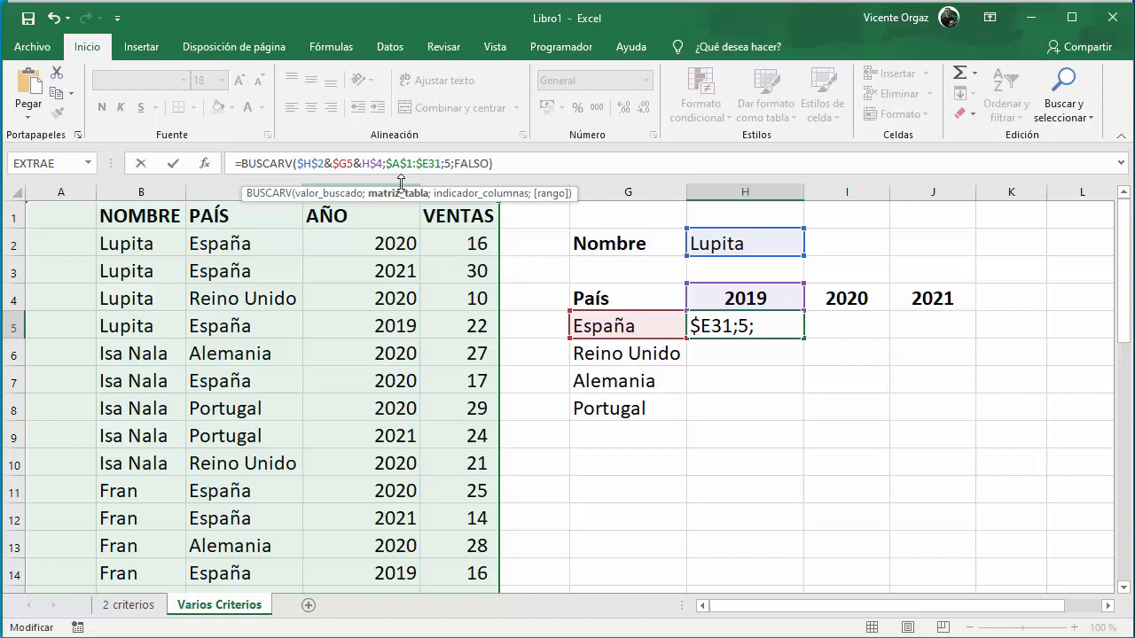
type("$")
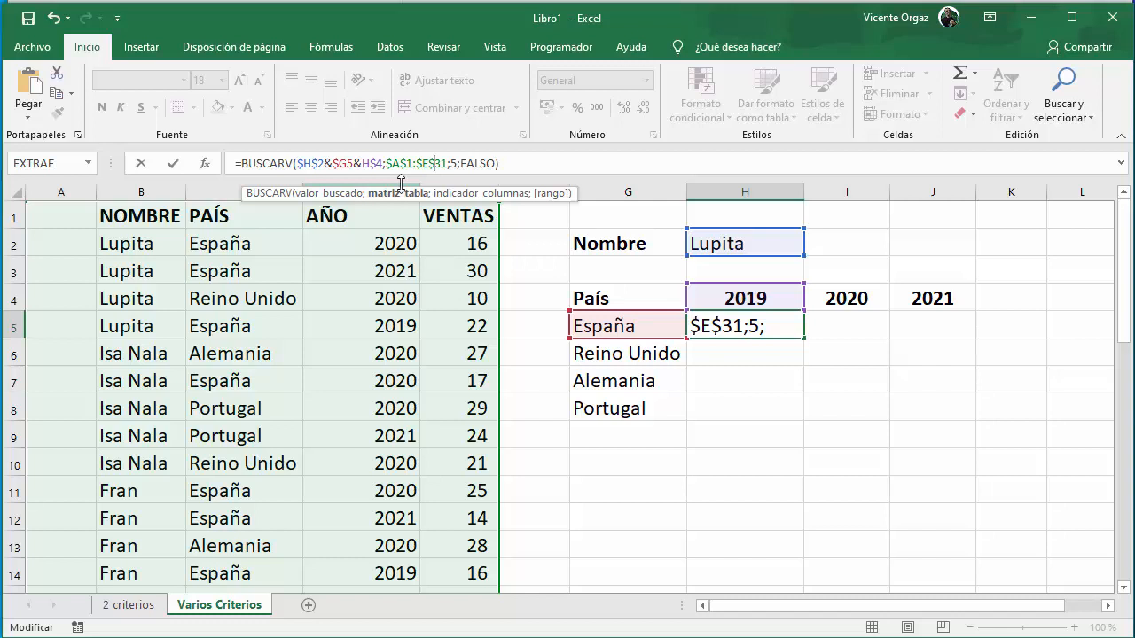
key("Return")
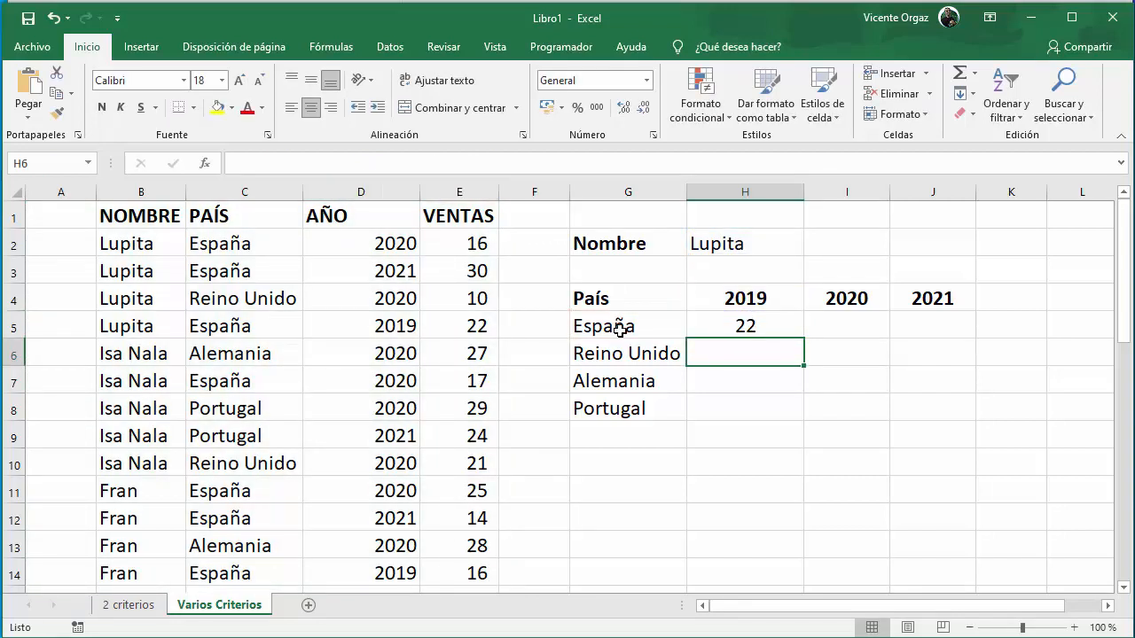
Fill the H5 formula across to J5 and check the España row against the source sales in E5, E3 and E2
left_click(731, 325)
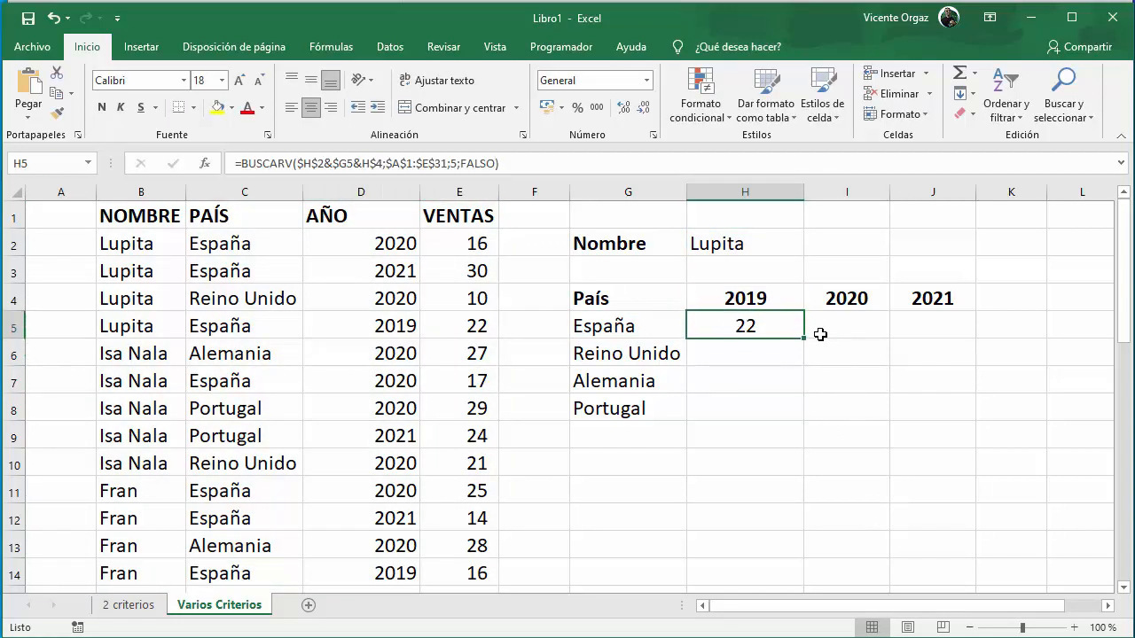
left_click_drag(803, 337, 947, 330)
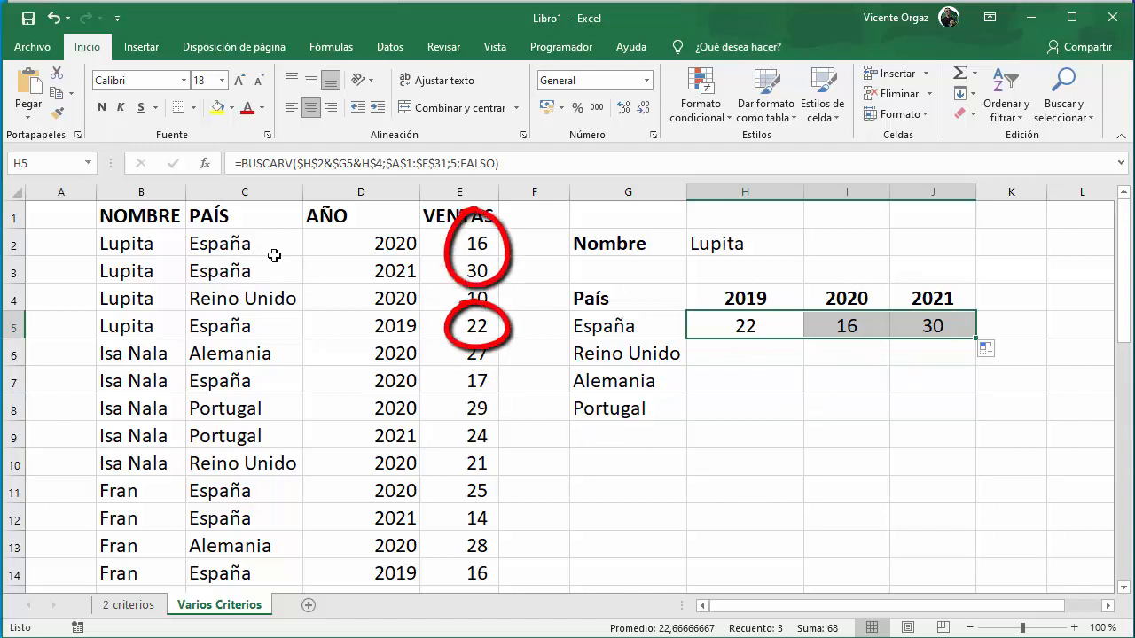
left_click(461, 324)
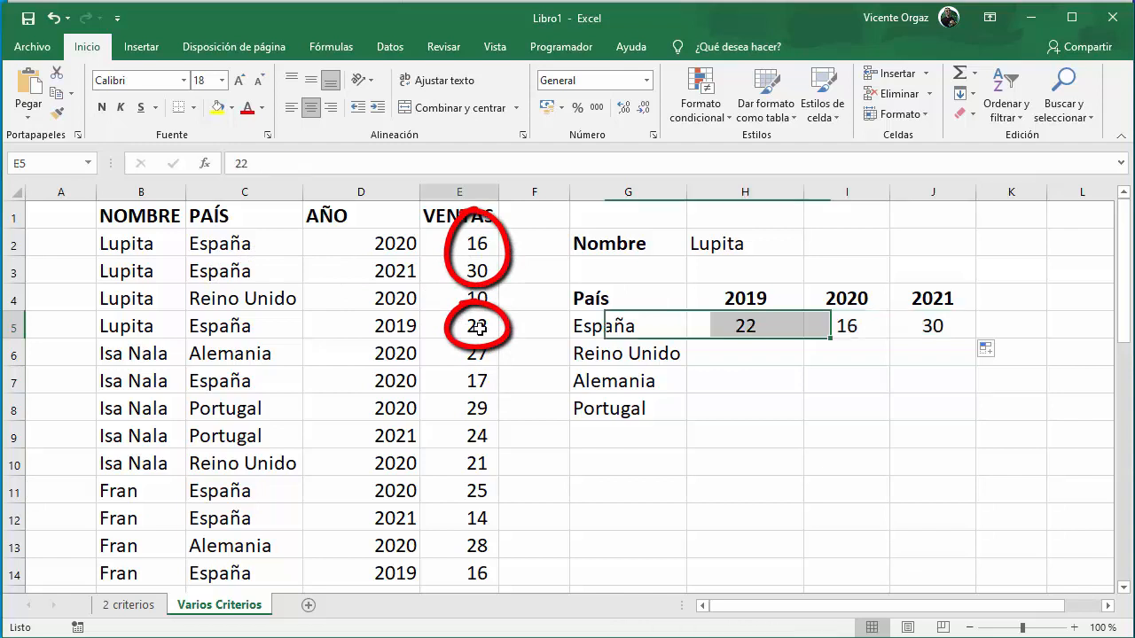
left_click(476, 271)
left_click(477, 243)
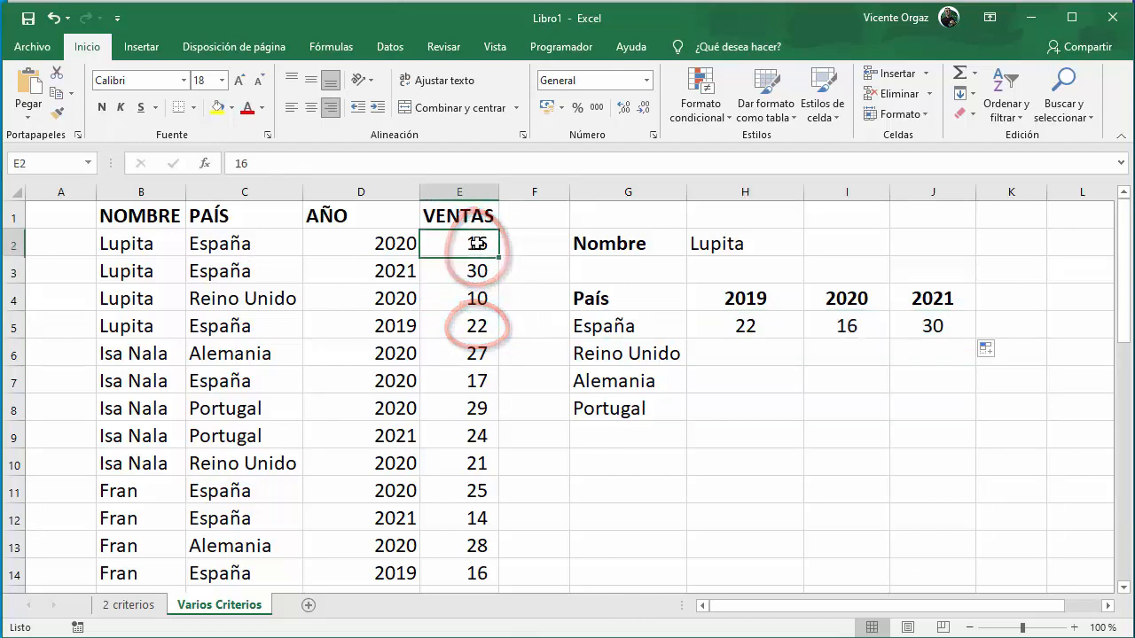
left_click(743, 325)
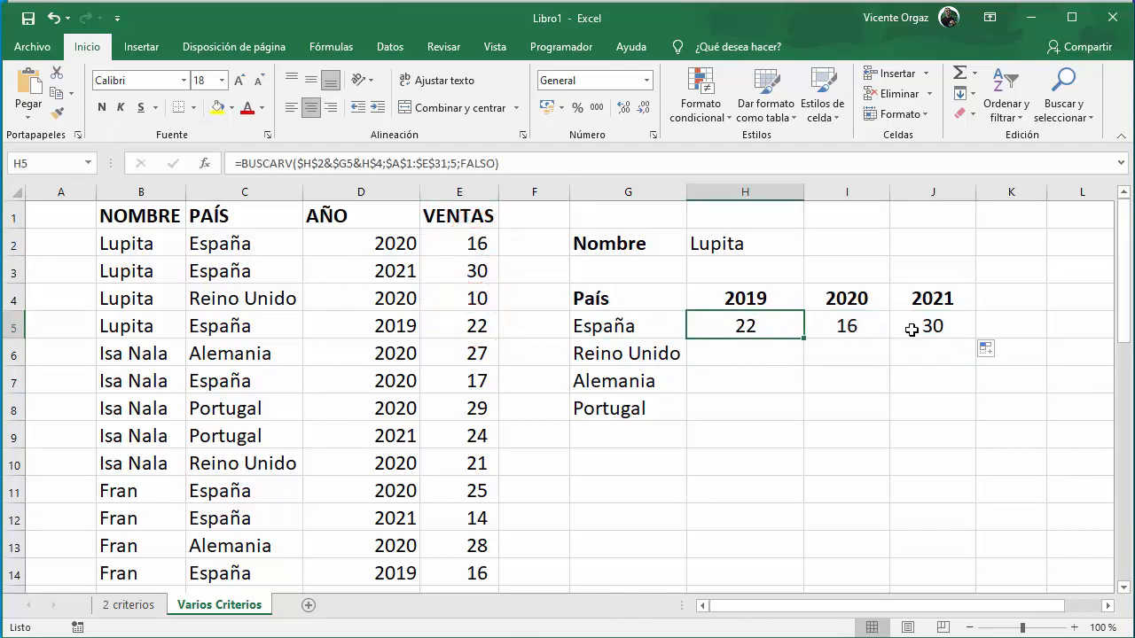
Fill the lookup formulas in H5:J5 down to row 8 so every country and year is covered
left_click(913, 326)
left_click(851, 326)
left_click(868, 432)
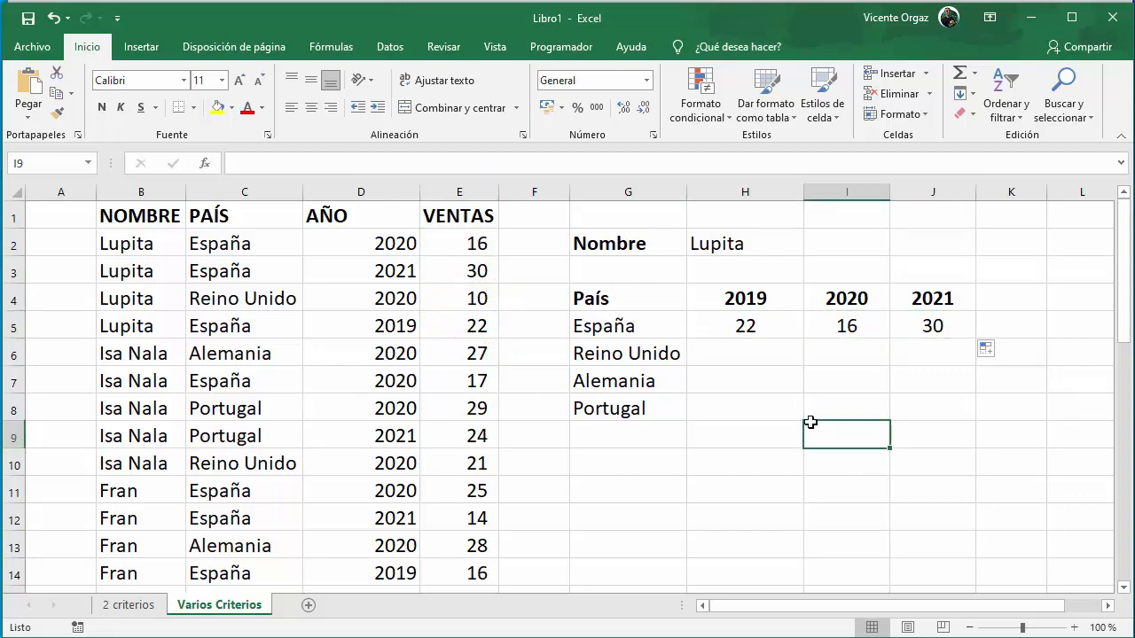
left_click_drag(749, 326, 973, 417)
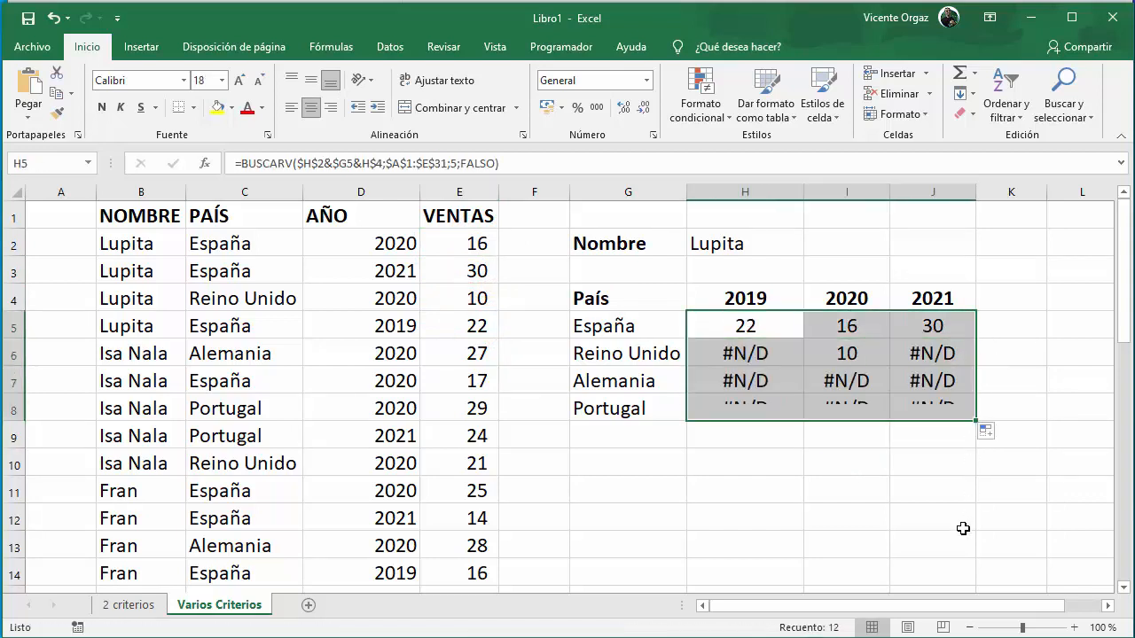
left_click(918, 545)
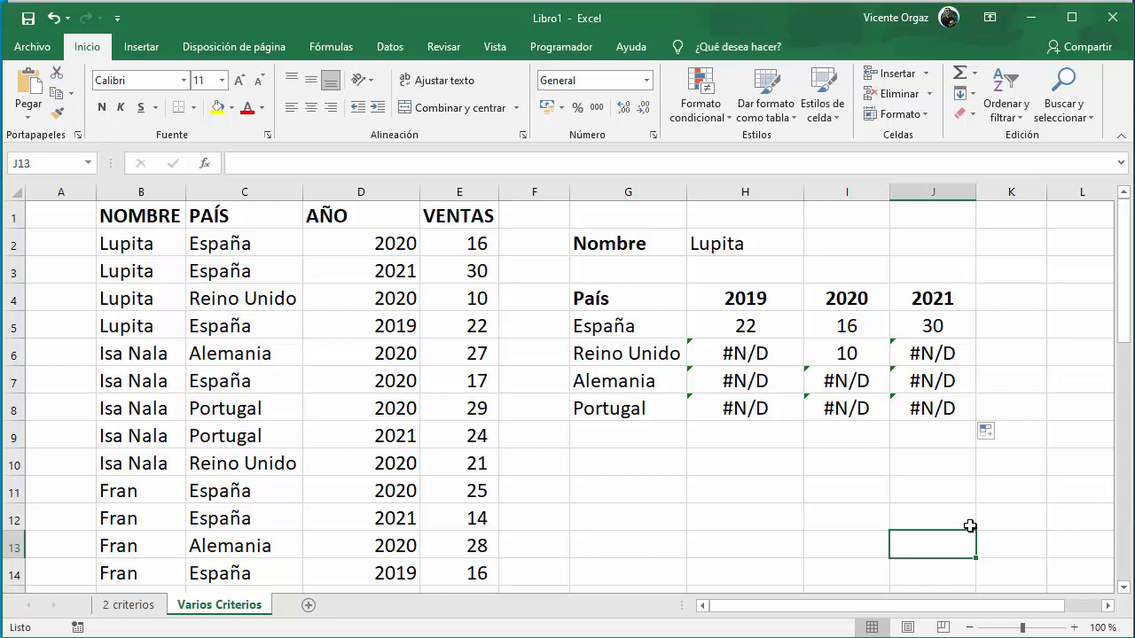
Wrap the BUSCARV formula in H5 in SI.ERROR with 0 as the value for errors
left_click(735, 325)
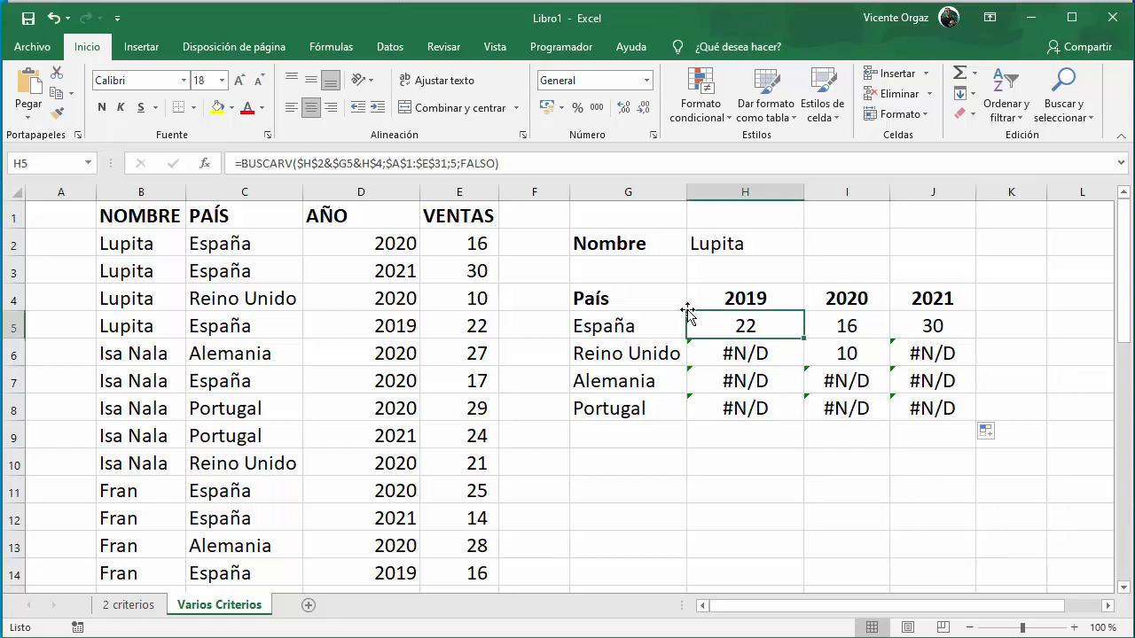
left_click(239, 164)
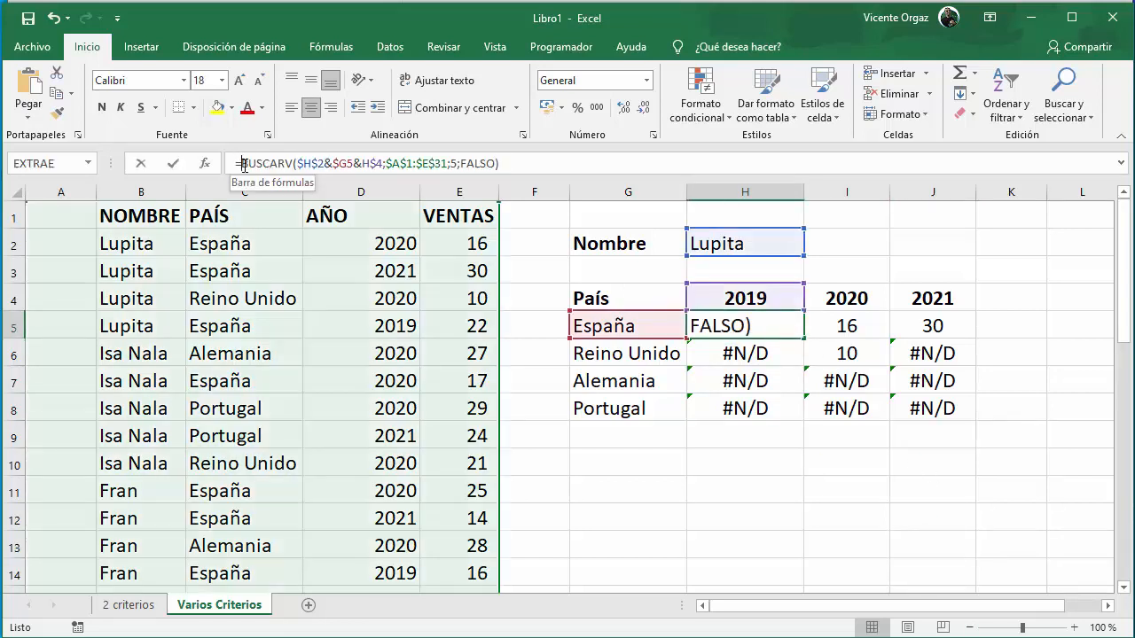
type("si.error")
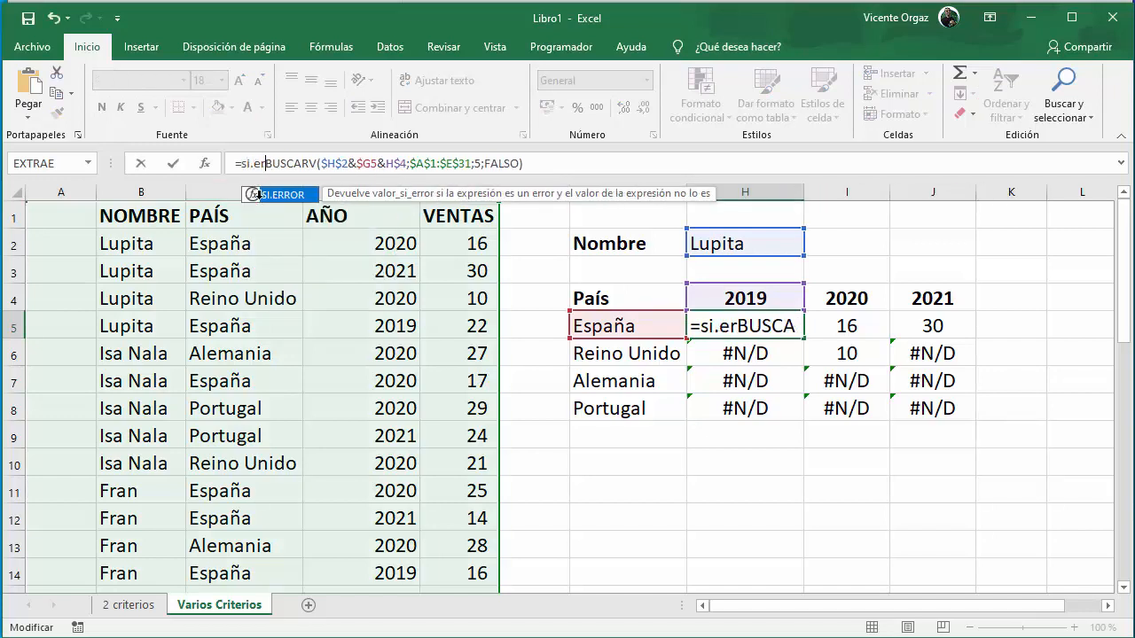
type("(")
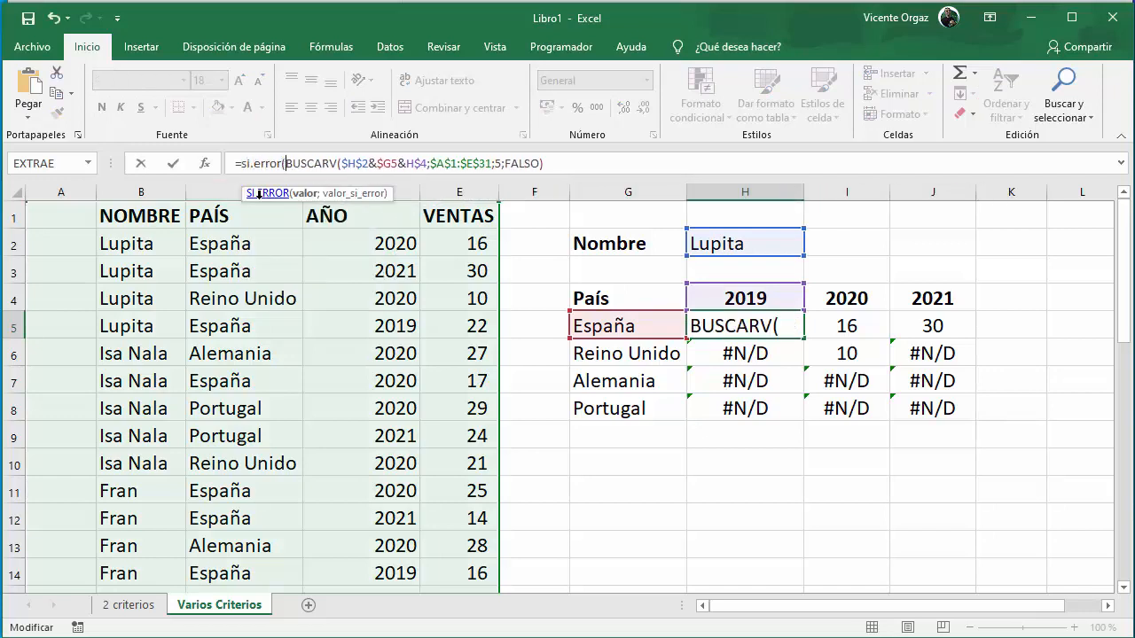
left_click(561, 165)
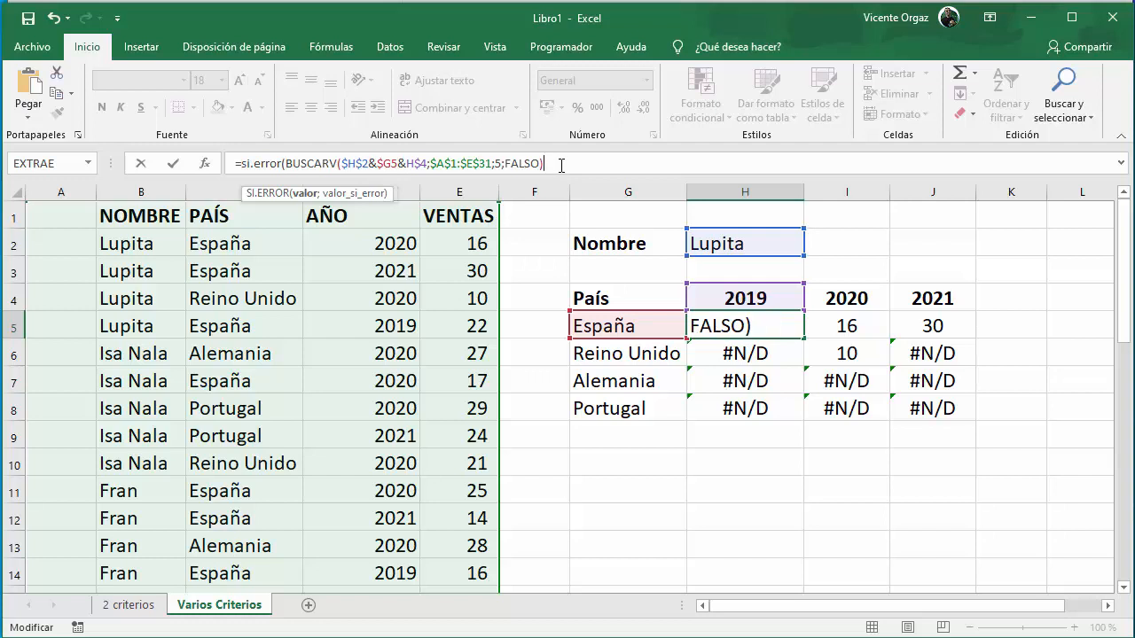
type(";0)")
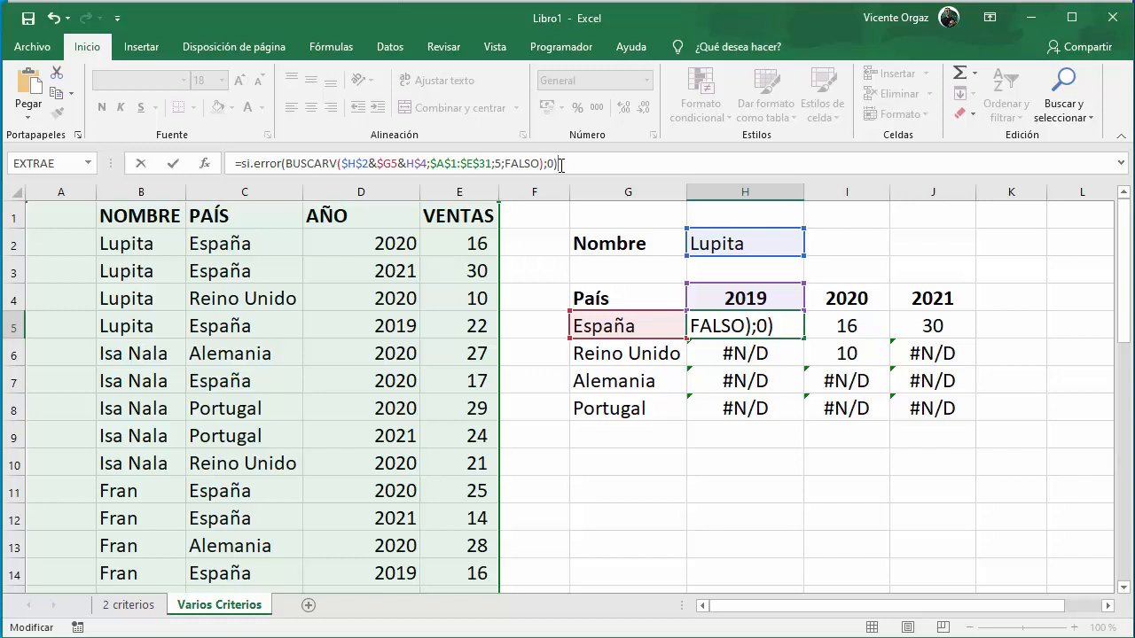
key("Return")
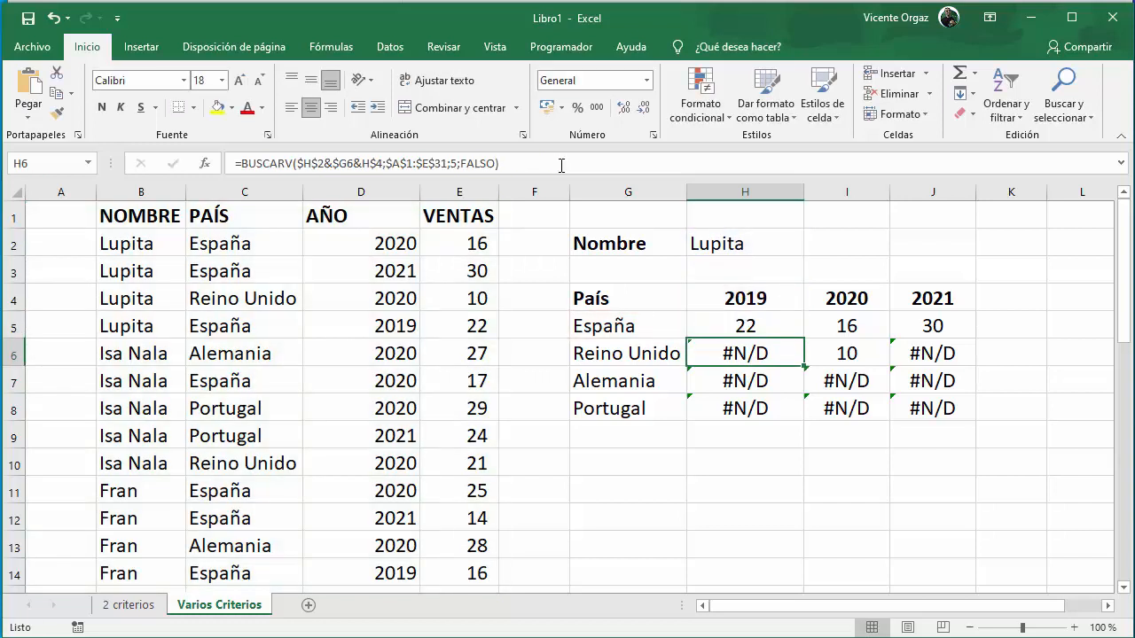
Fill the SI.ERROR formula from H5 across the whole country-by-year table H5:J8
left_click(762, 328)
left_click_drag(803, 338, 968, 419)
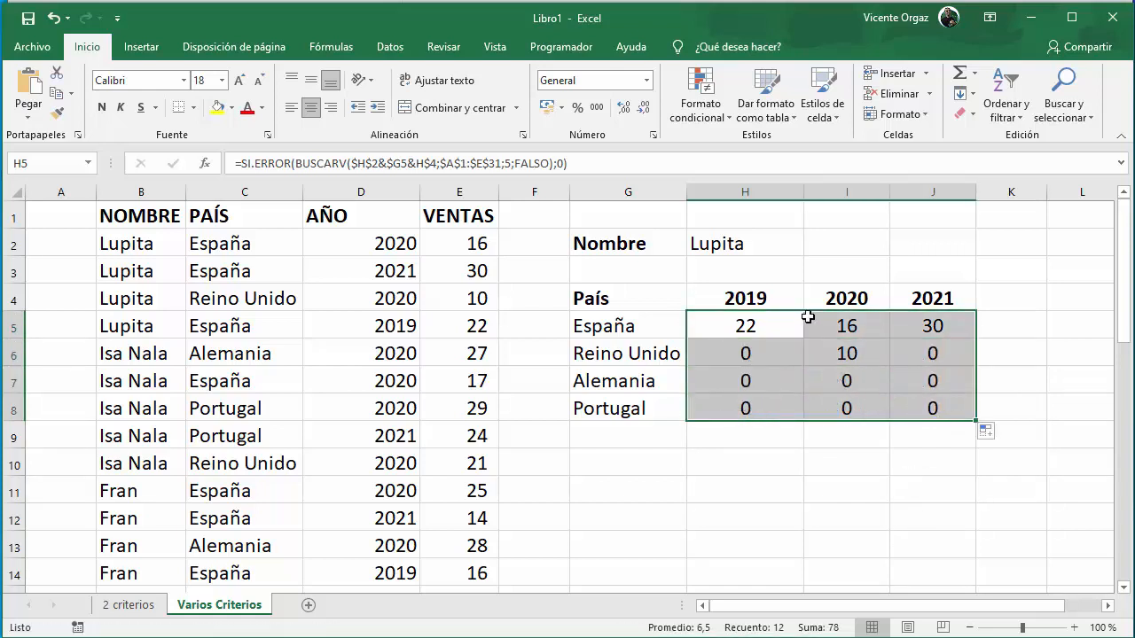
left_click(807, 524)
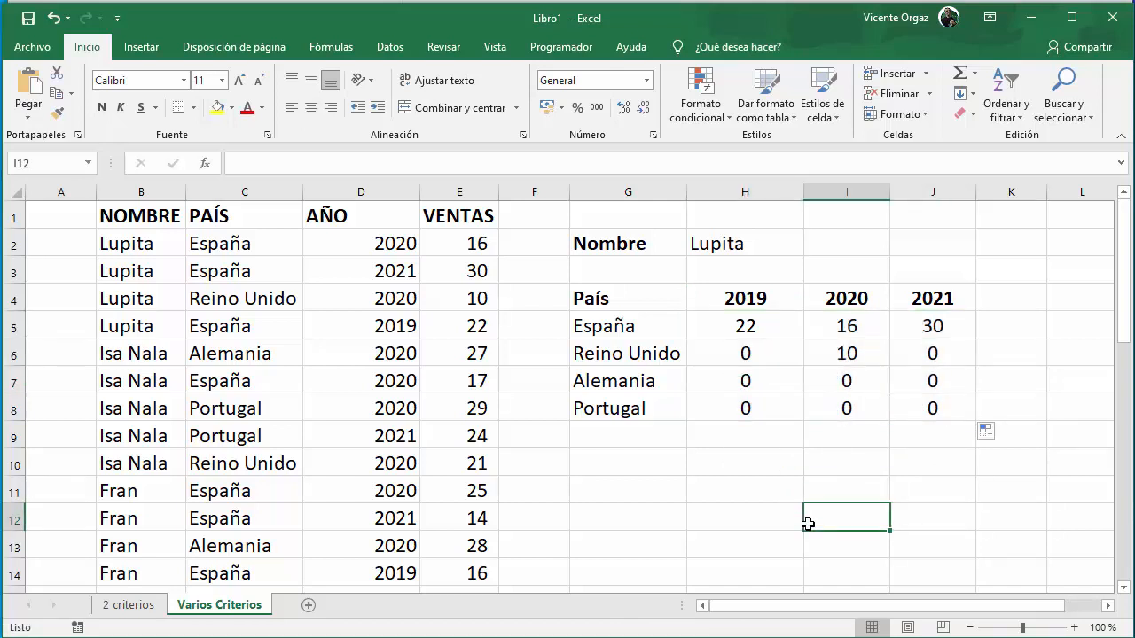
Change the Nombre criterion in H2 to the salesperson listed in source rows 11 to 15
left_click(730, 241)
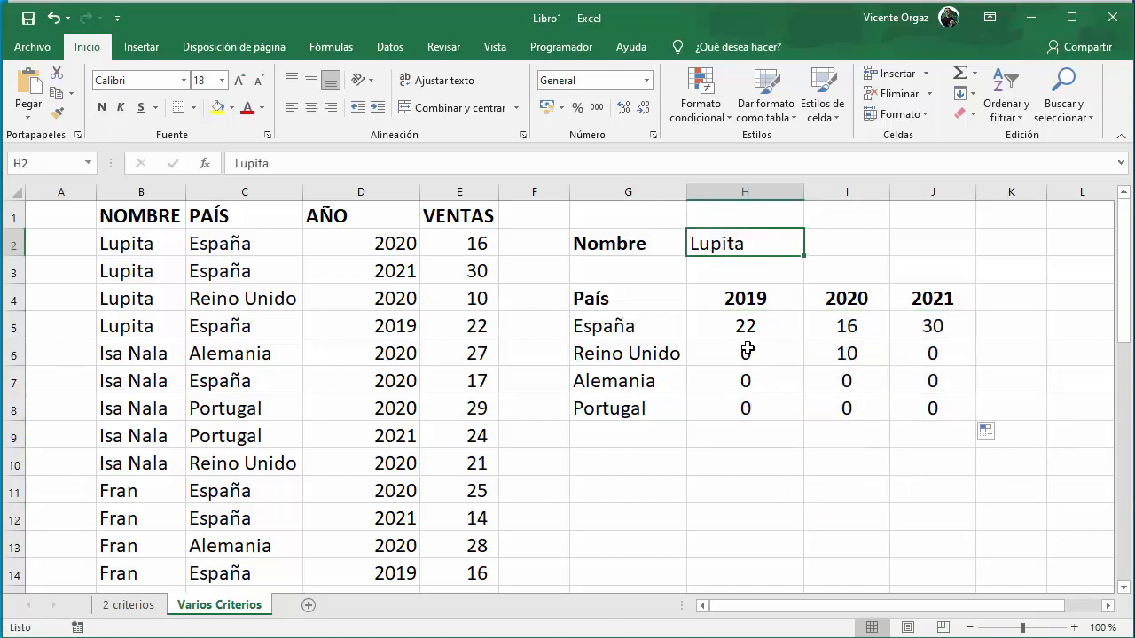
type("Fran")
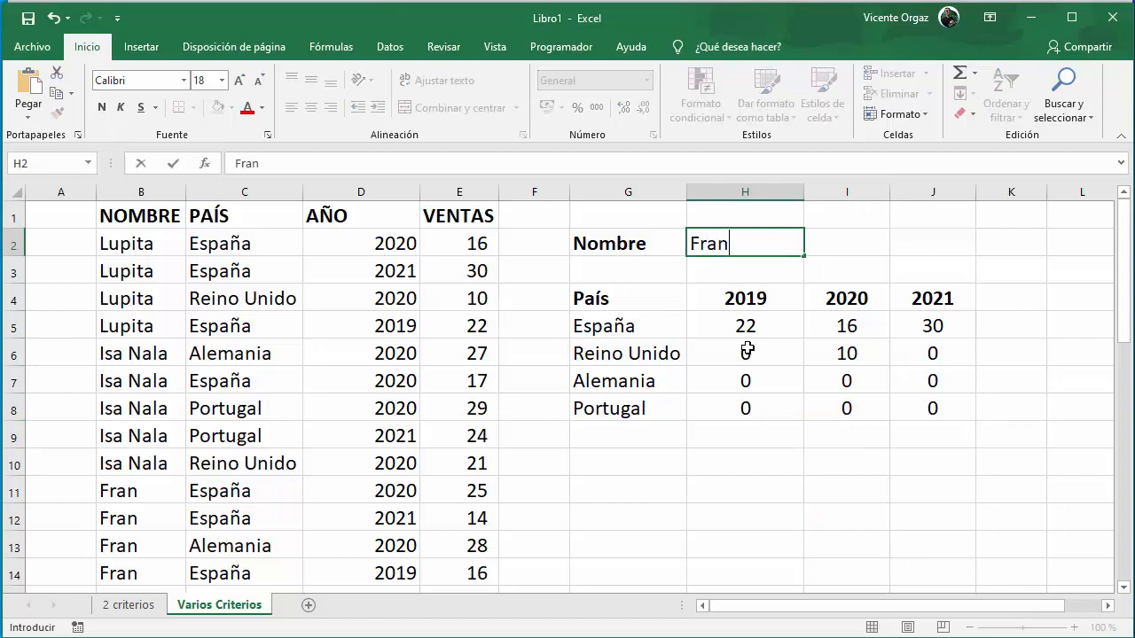
key("Return")
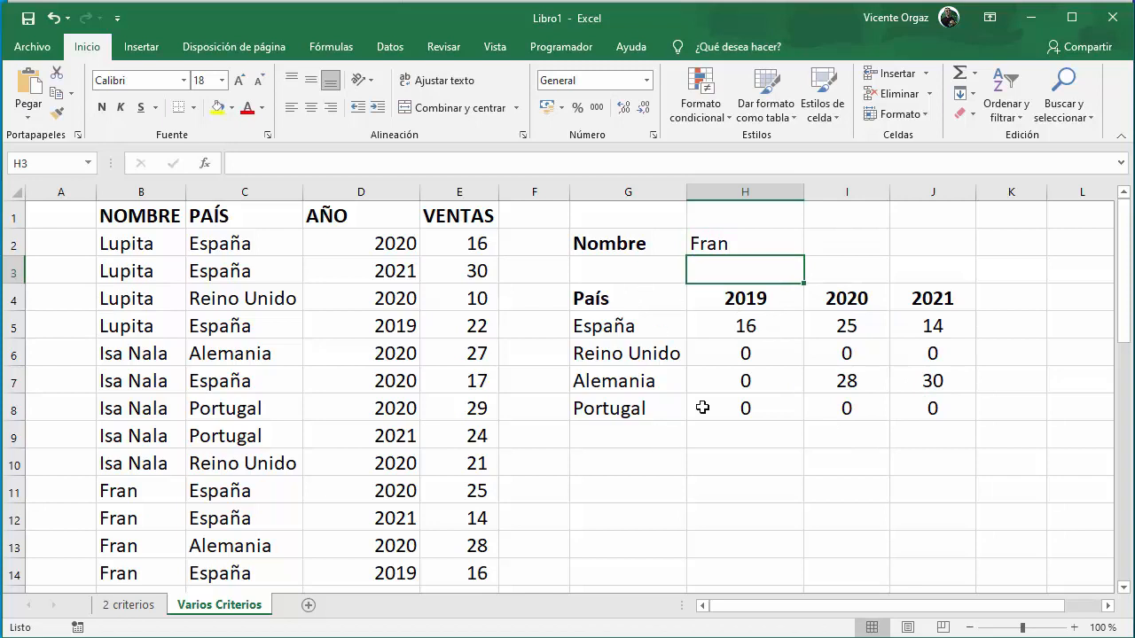
Set the Nombre criterion in H2 to the salesperson in source rows 16 to 22 and check the table against those rows
left_click(732, 243)
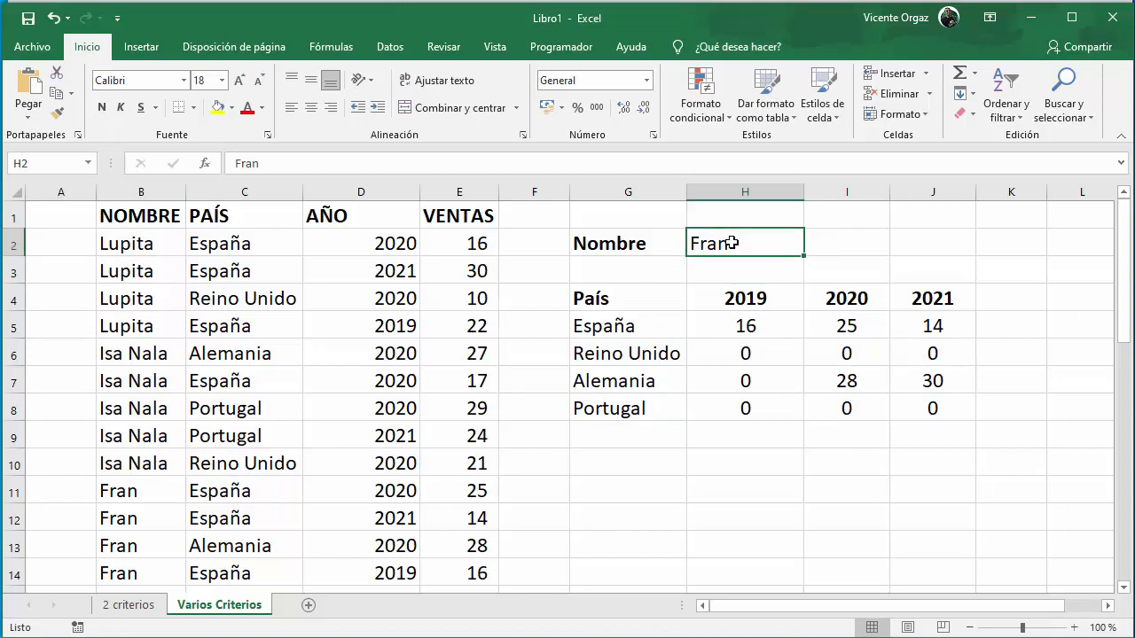
type("Lorena")
key("Return")
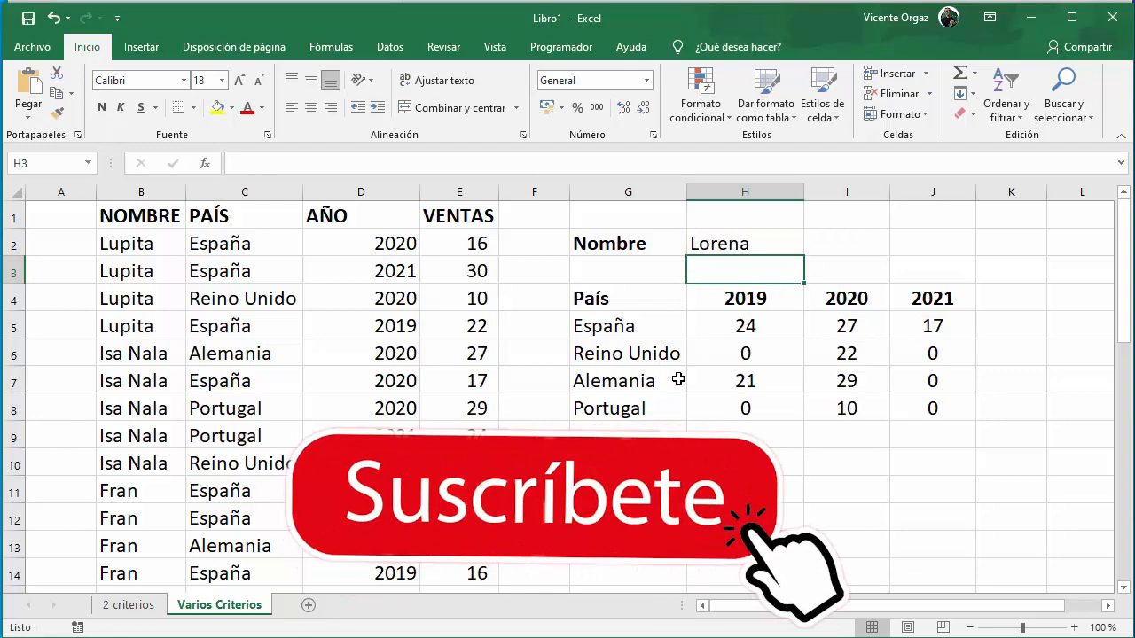
scroll(292, 281, "down", 5)
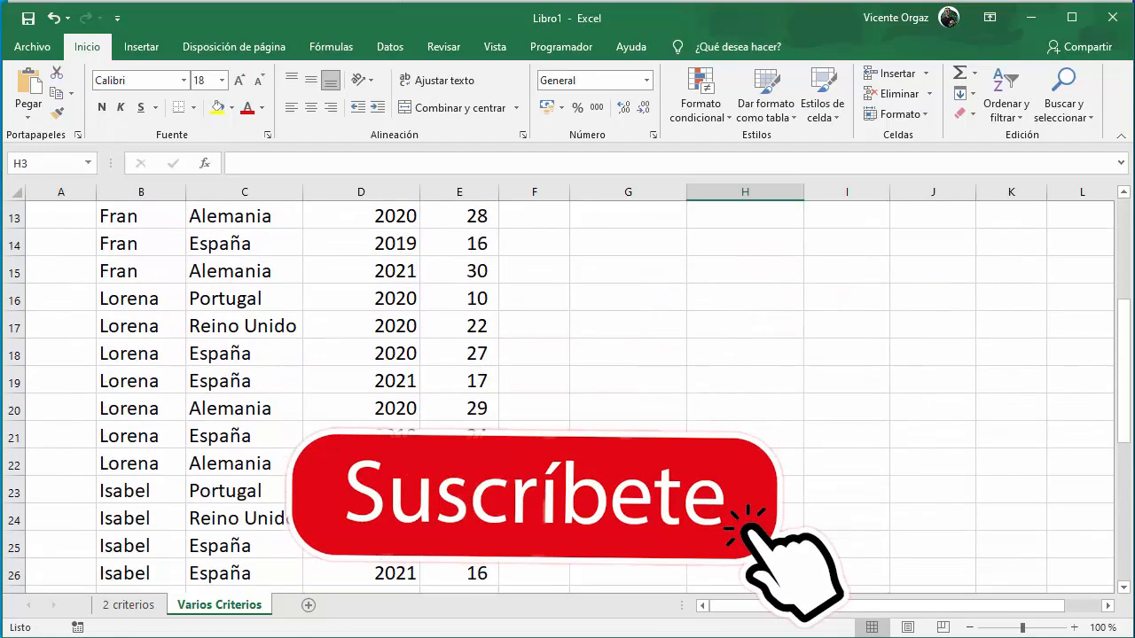
scroll(292, 281, "up", 1)
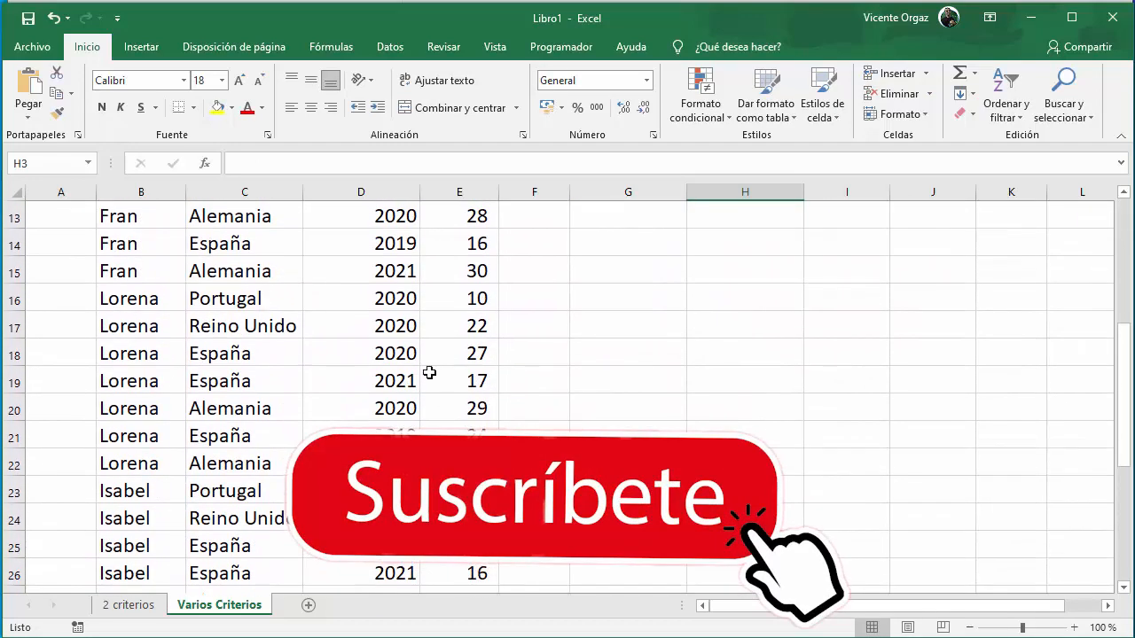
scroll(429, 372, "up", 4)
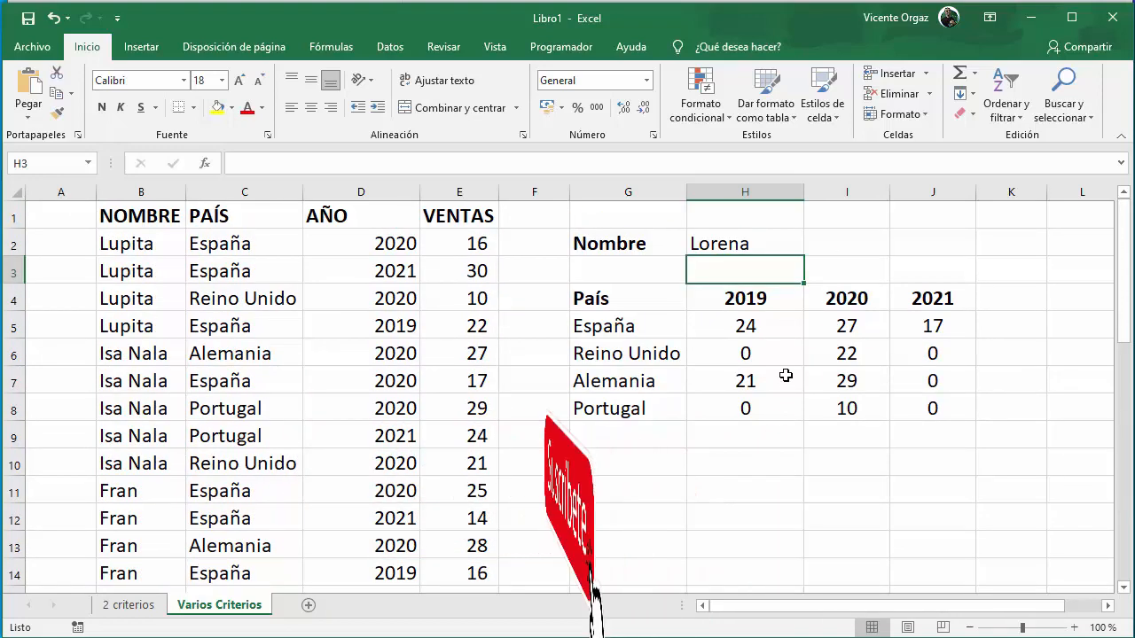
Replace the 0 error value in the H5 SI.ERROR formula with empty text ""
left_click(747, 327)
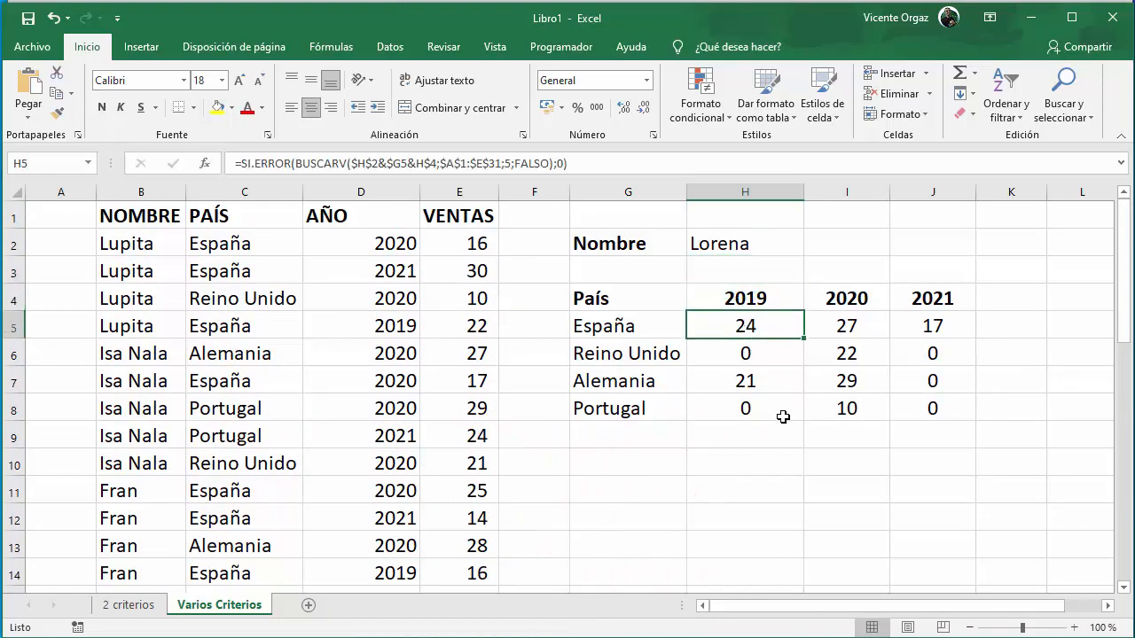
left_click(561, 163)
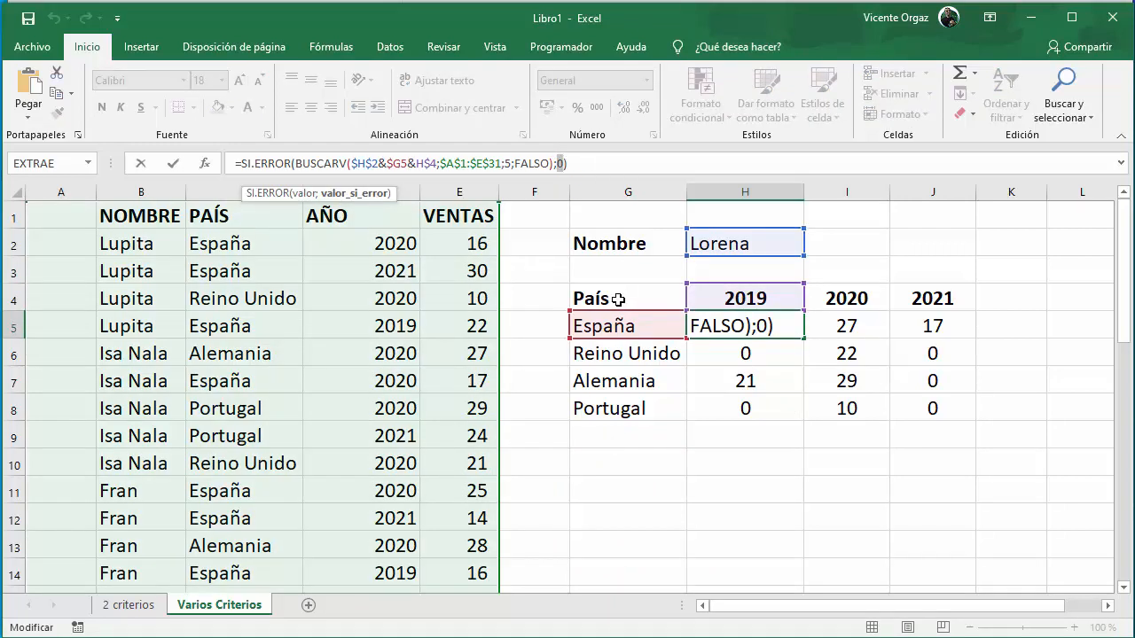
type("\"\"")
key("Return")
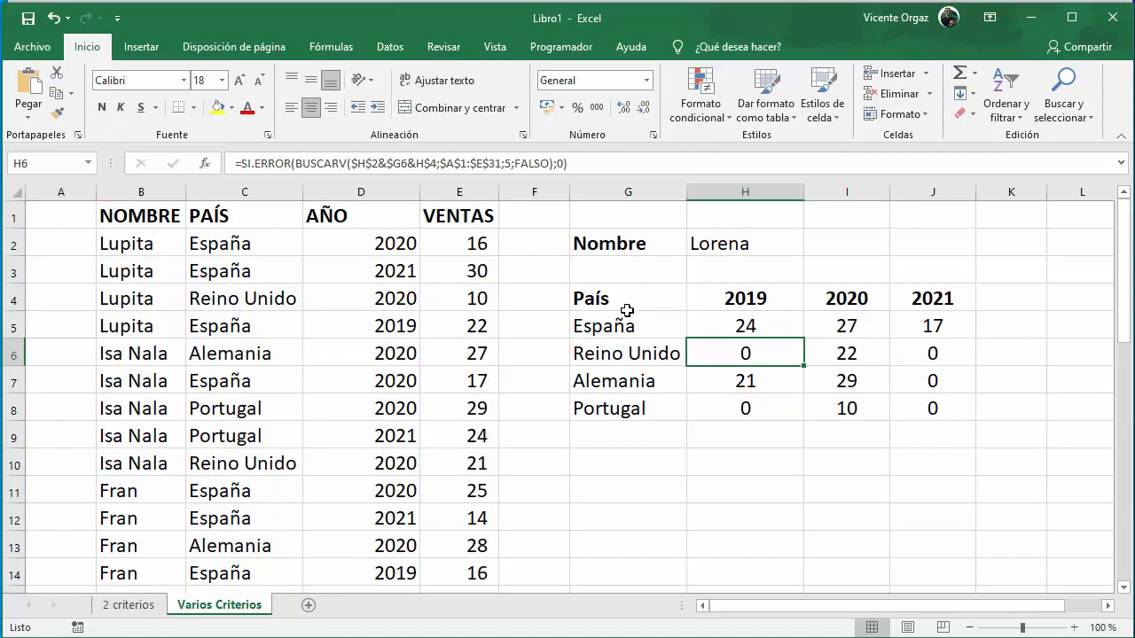
Fill the updated H5 formula with the blank error value across the range H5:J8
left_click(771, 323)
left_click_drag(803, 346, 970, 418)
left_click(965, 556)
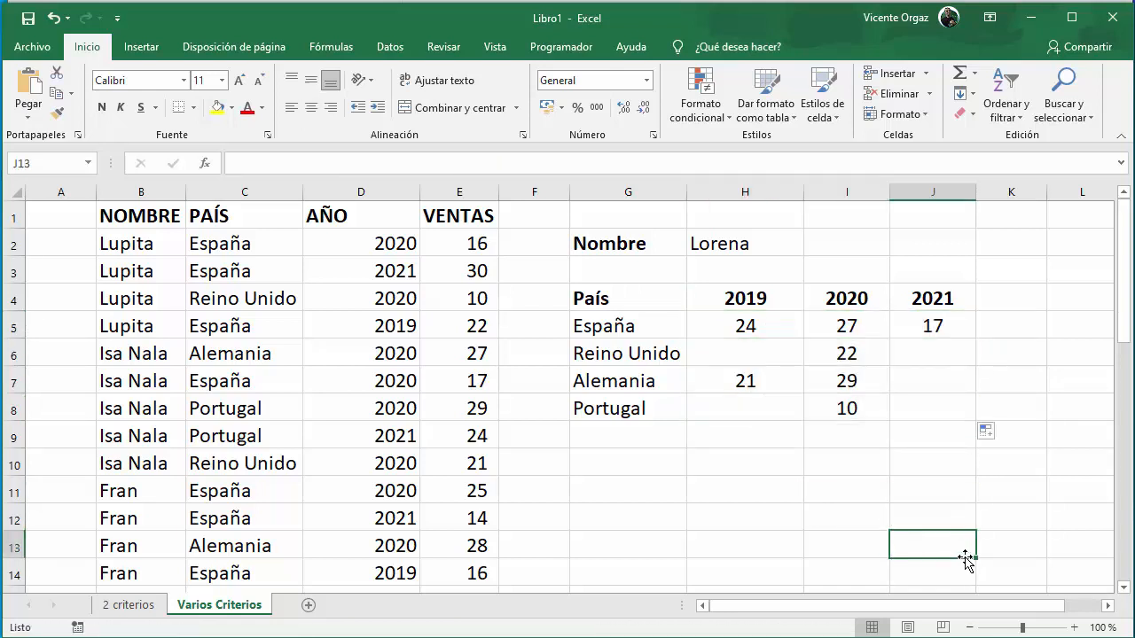